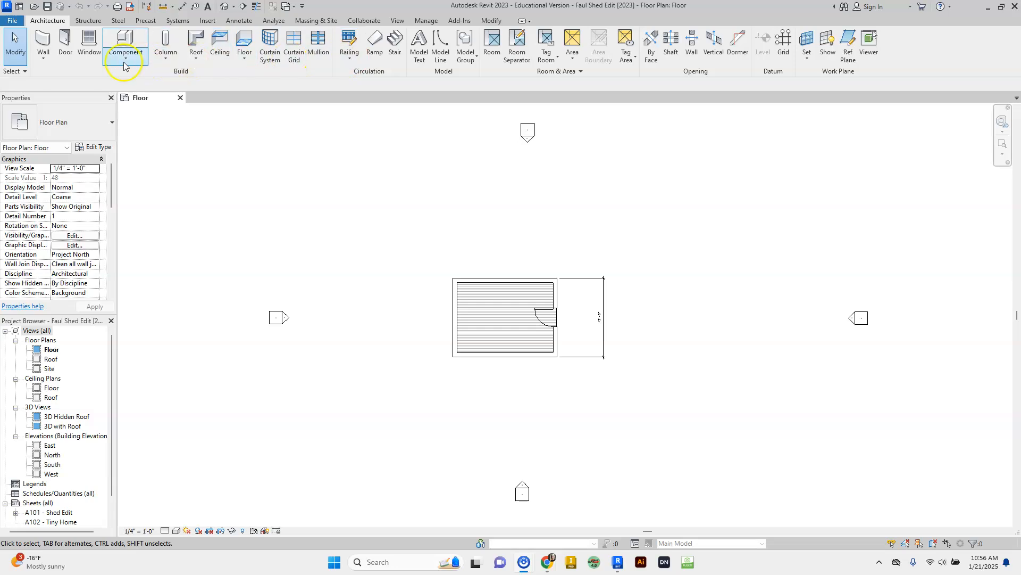
click(87, 20)
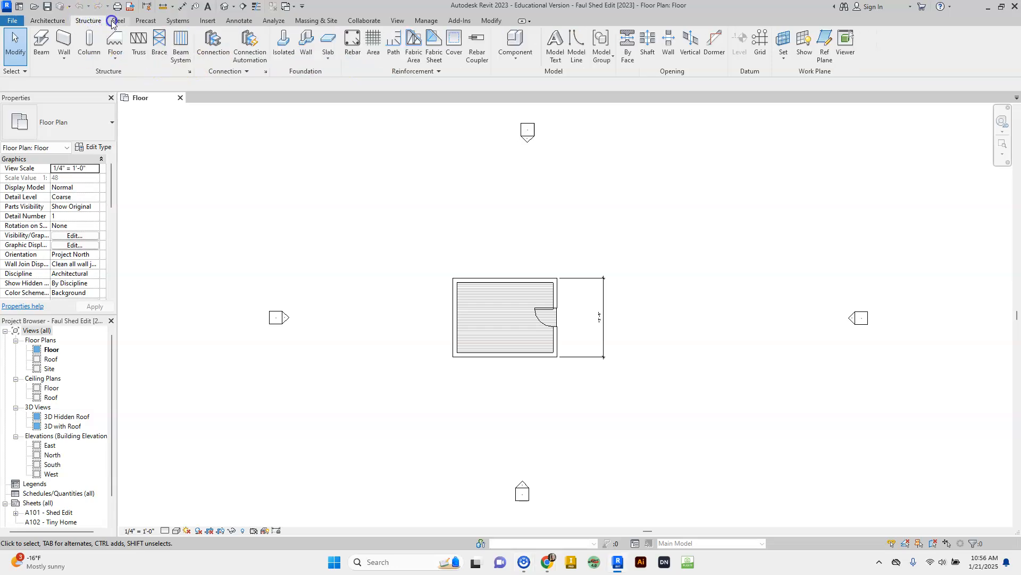
click(113, 21)
click(236, 22)
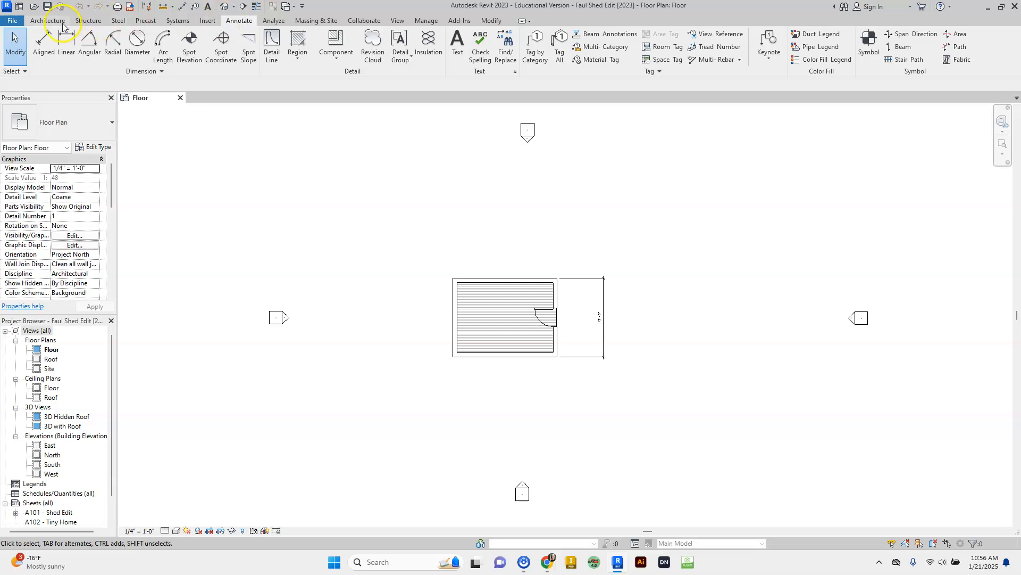
click(47, 21)
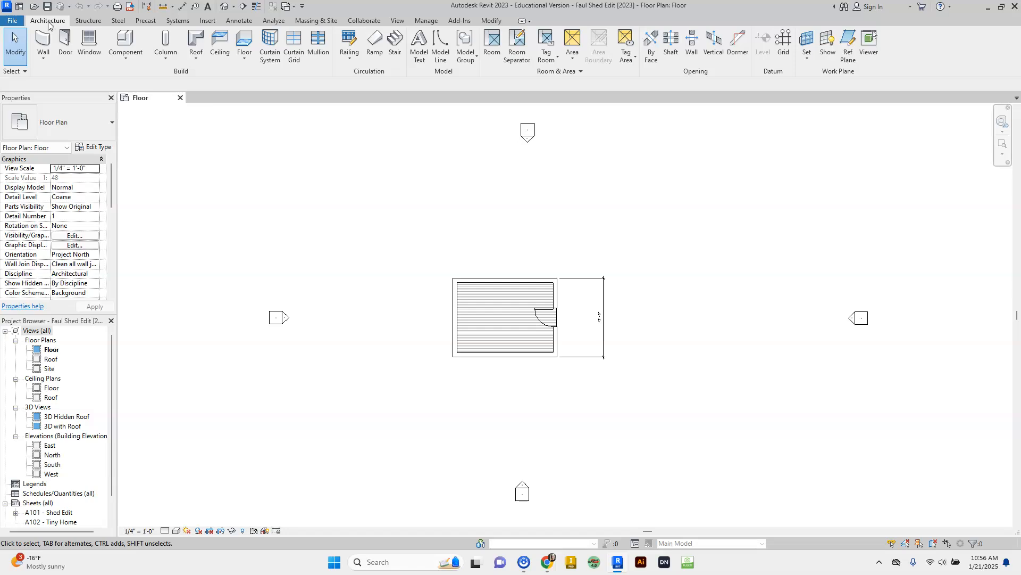
click(39, 127)
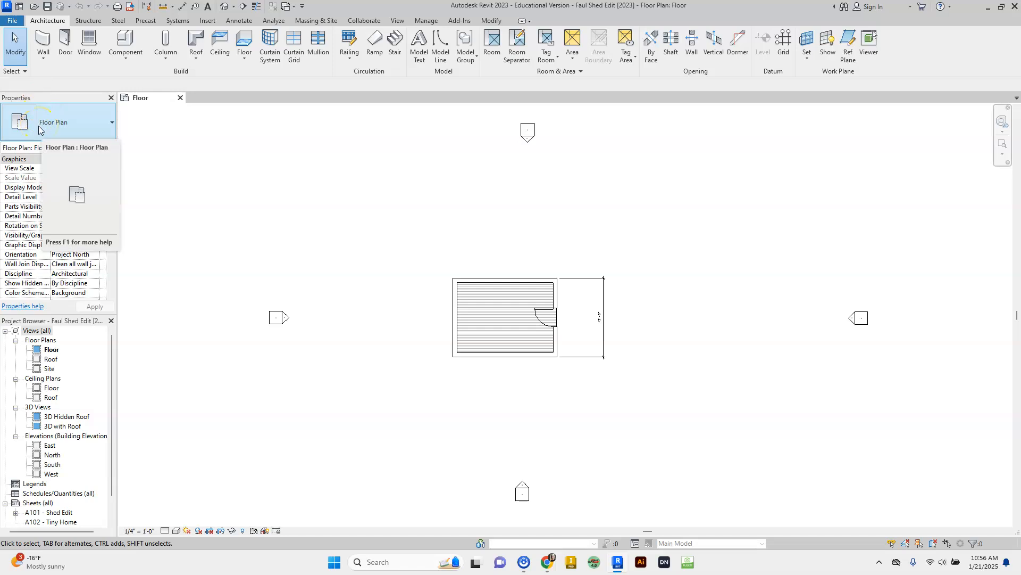
click(64, 351)
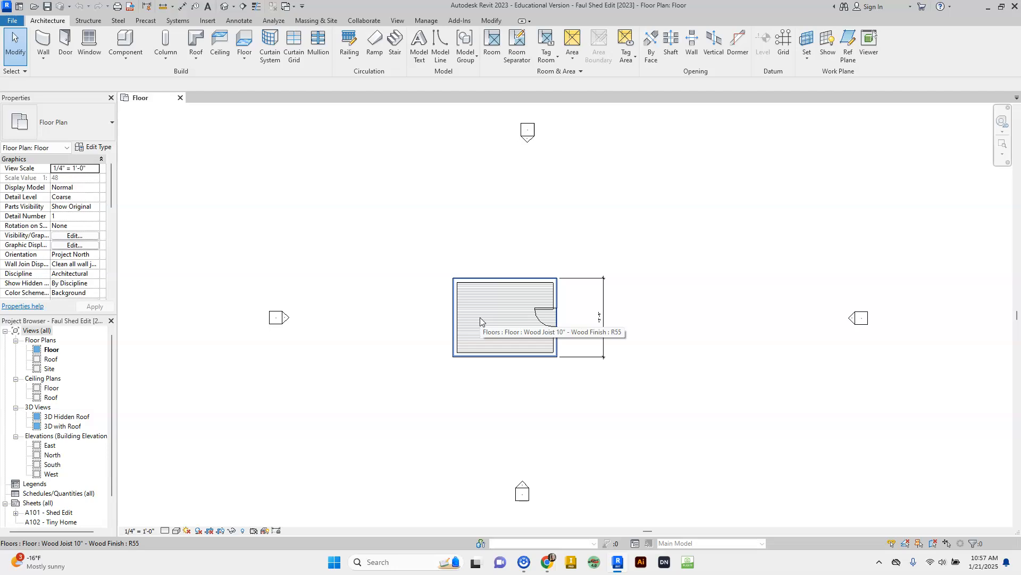
Examine the shed's floor plan, including its wall corners, door and surrounding elevation markers, both close up and as a whole.
scroll(480, 319, up, 2)
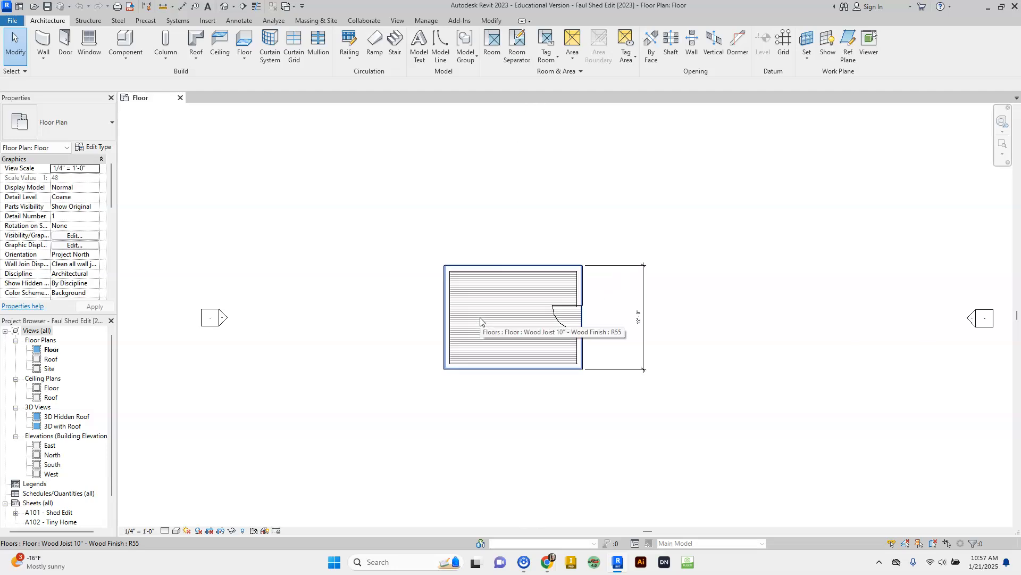
scroll(481, 321, up, 1)
scroll(481, 321, up, 1)
scroll(480, 319, up, 1)
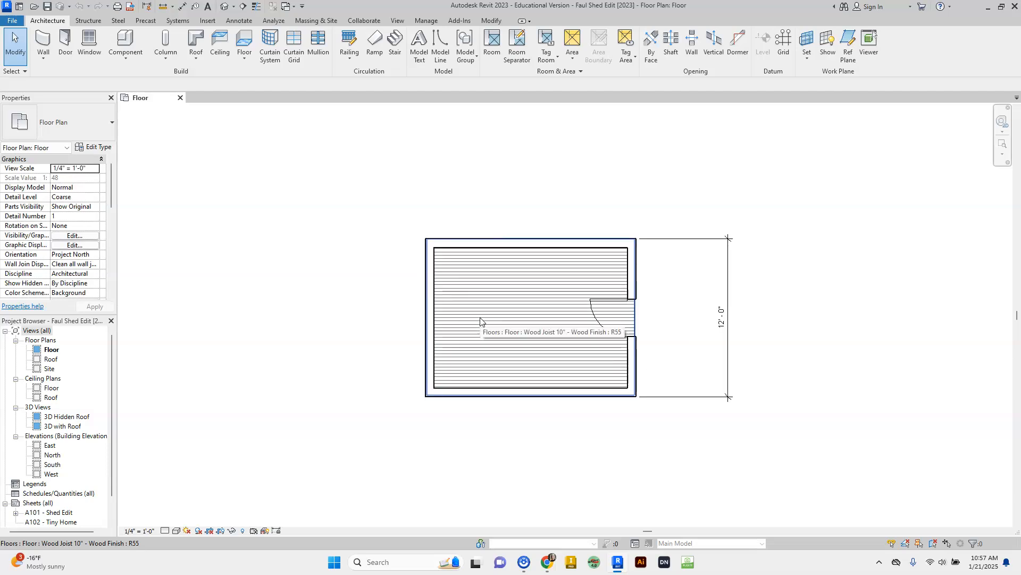
scroll(481, 321, down, 4)
scroll(480, 321, down, 1)
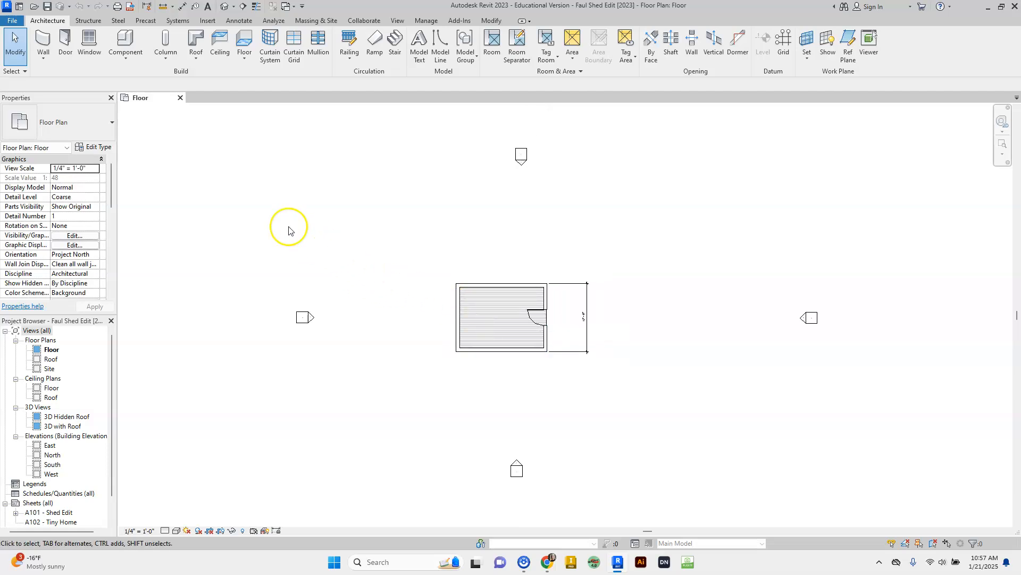
scroll(150, 172, up, 3)
scroll(151, 171, up, 2)
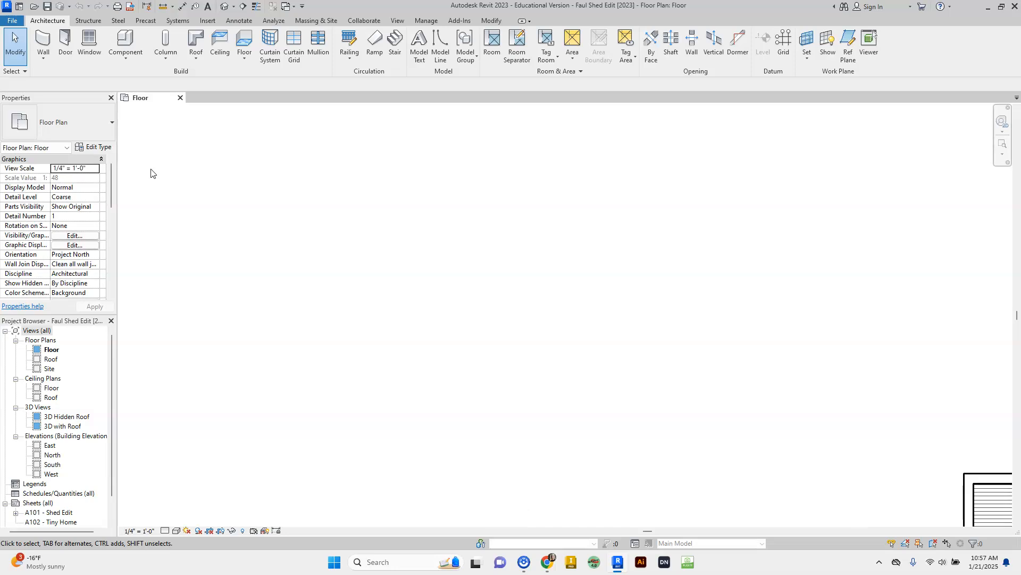
scroll(150, 172, down, 5)
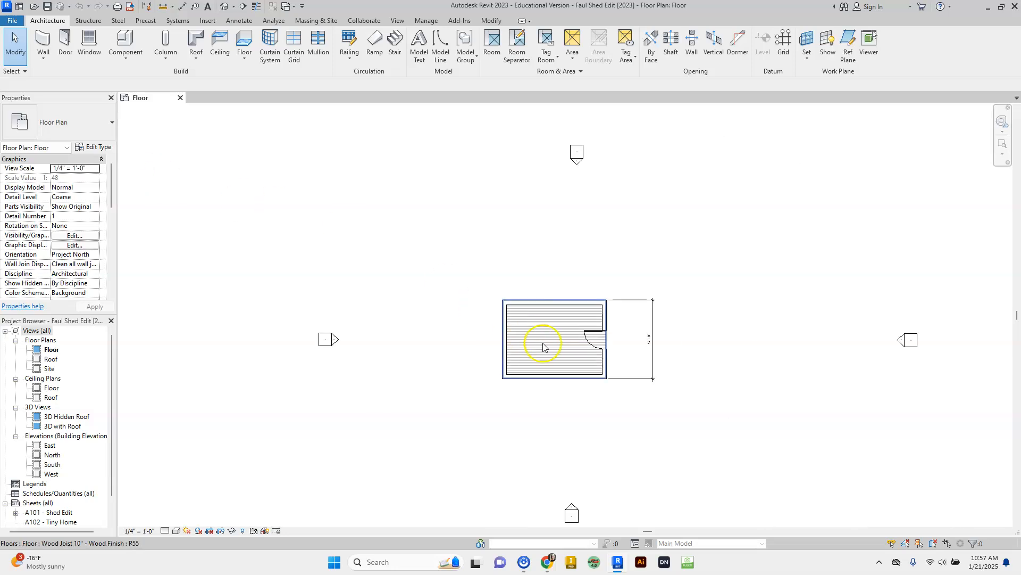
scroll(546, 348, up, 4)
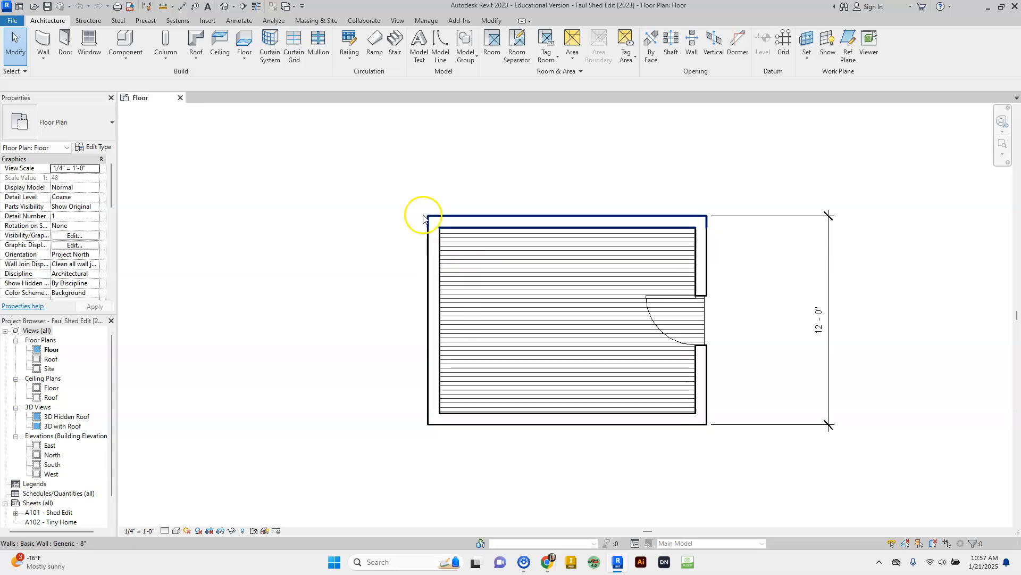
scroll(426, 219, up, 2)
scroll(429, 224, down, 1)
scroll(429, 226, down, 2)
scroll(660, 322, up, 3)
scroll(660, 322, down, 3)
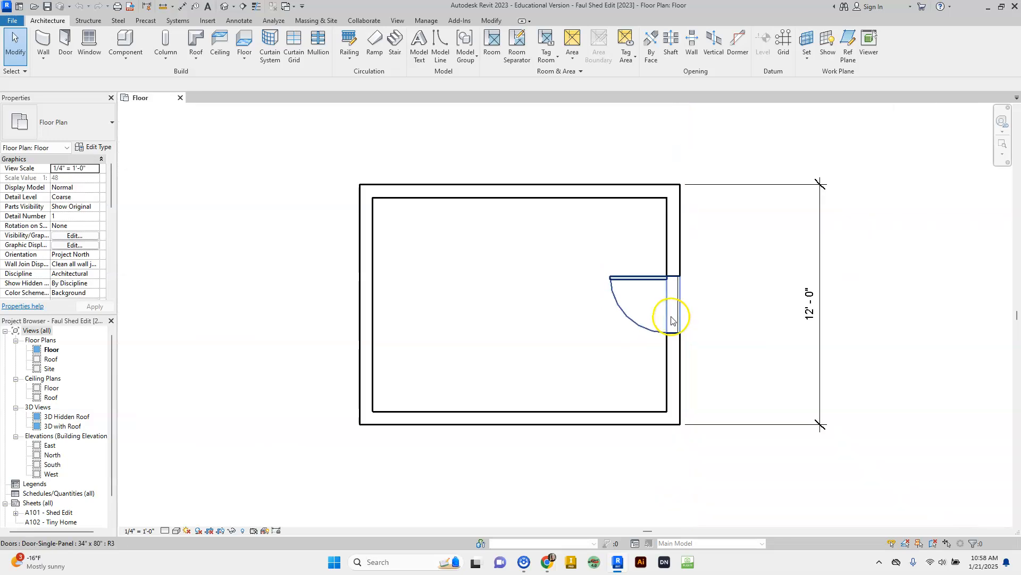
scroll(671, 319, down, 1)
scroll(670, 322, down, 1)
scroll(670, 321, down, 2)
scroll(612, 322, up, 2)
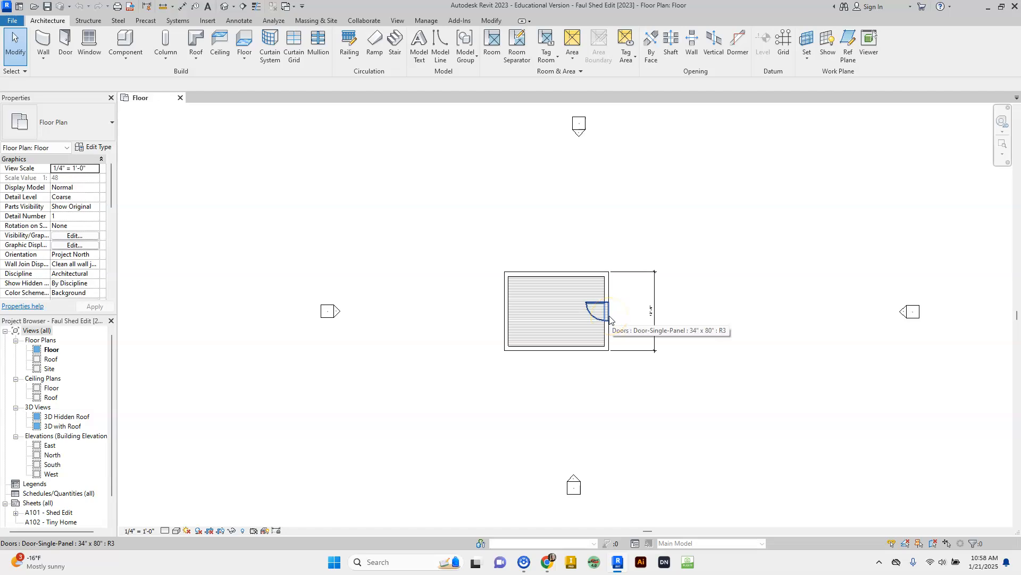
scroll(554, 306, up, 1)
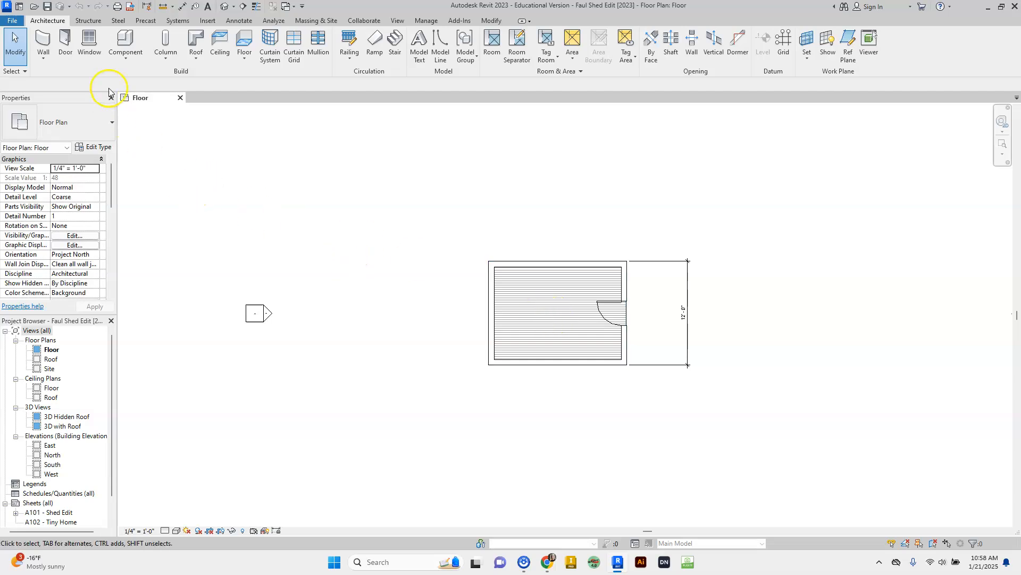
Place a 34" x 36" Window-Casement-Double window at the middle of the exterior wall opposite the door.
click(87, 43)
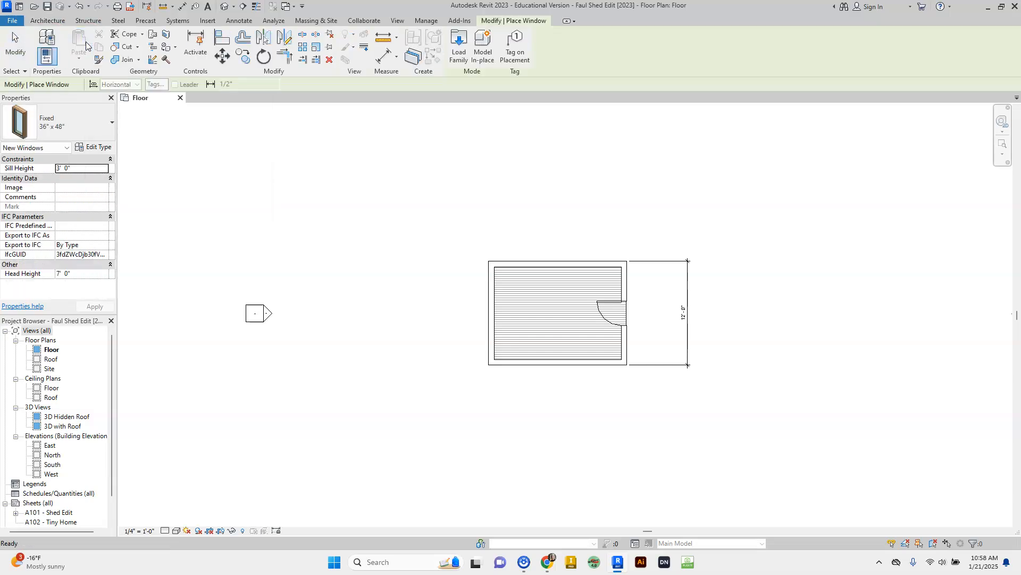
click(59, 125)
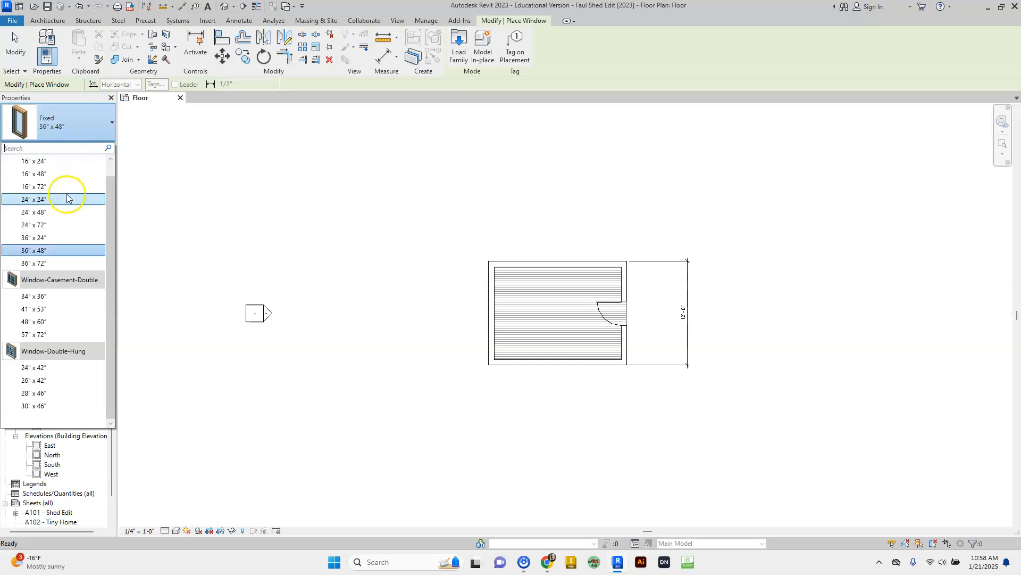
scroll(61, 381, up, 1)
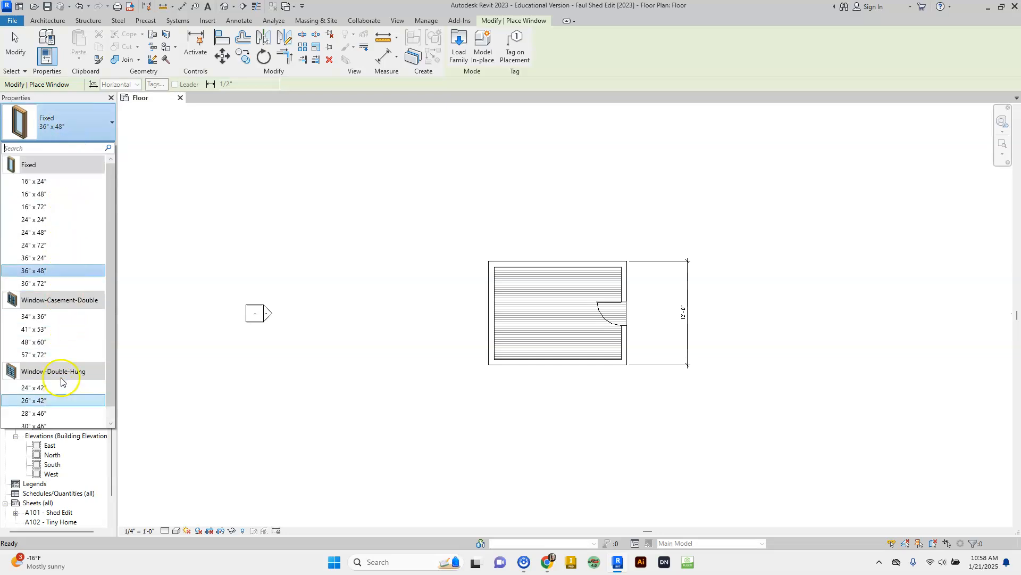
scroll(61, 381, down, 1)
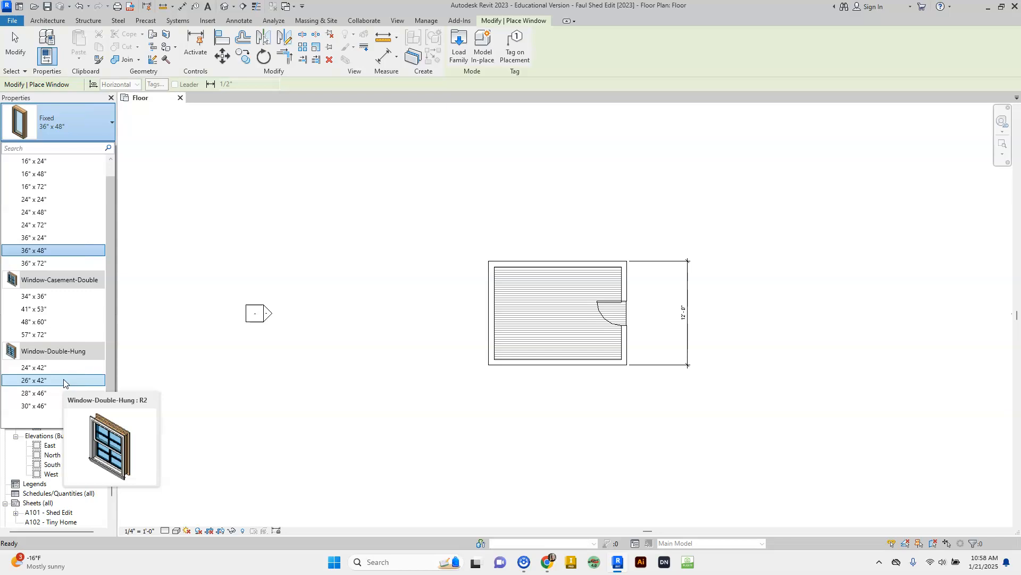
click(47, 296)
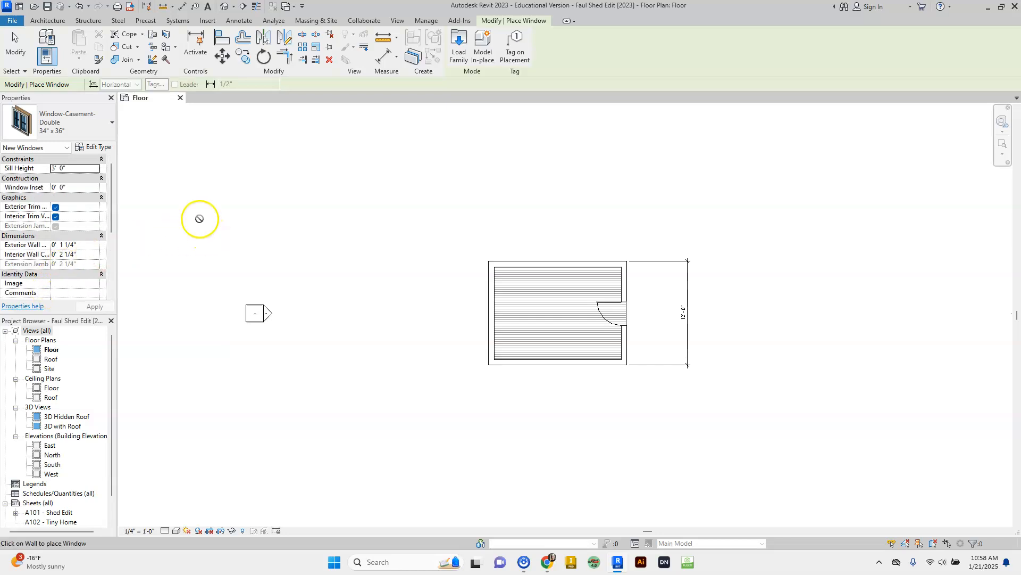
click(57, 132)
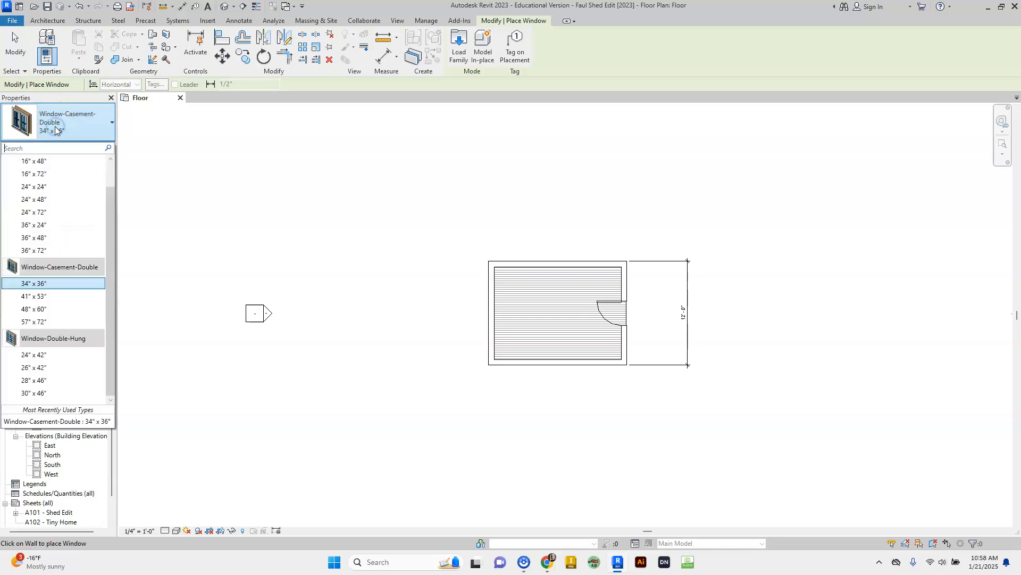
mouse_move(69, 274)
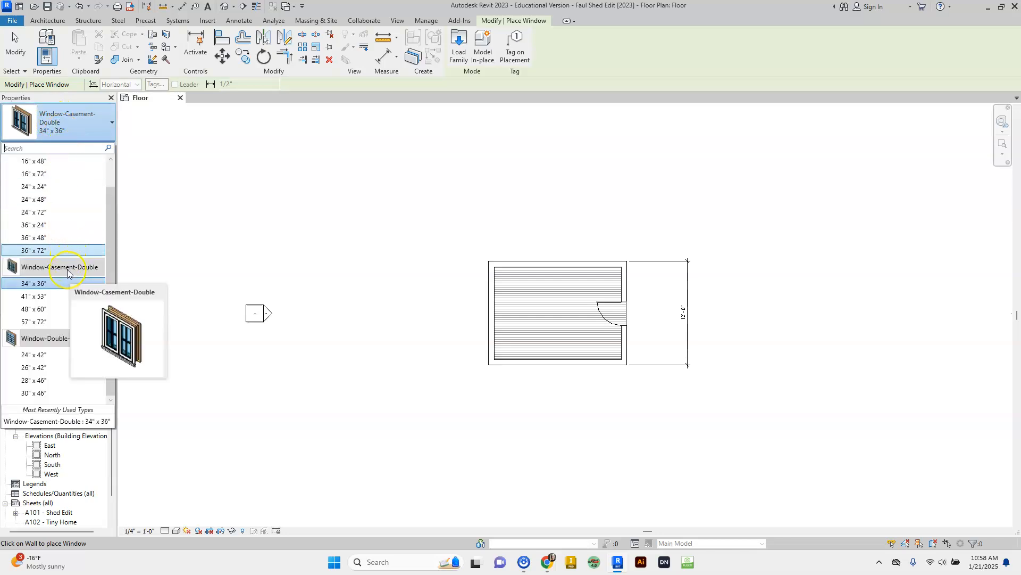
click(29, 287)
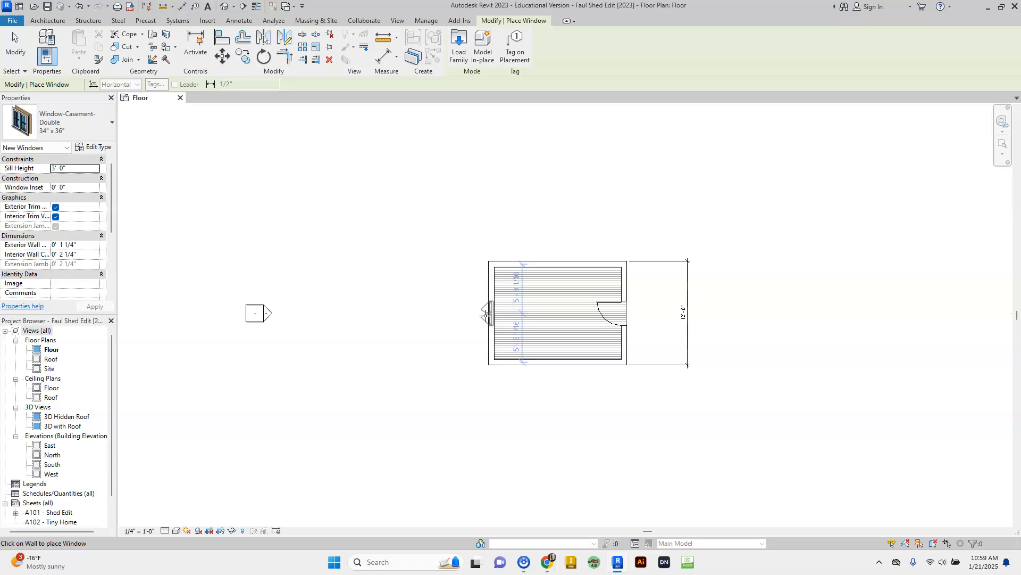
scroll(485, 313, up, 5)
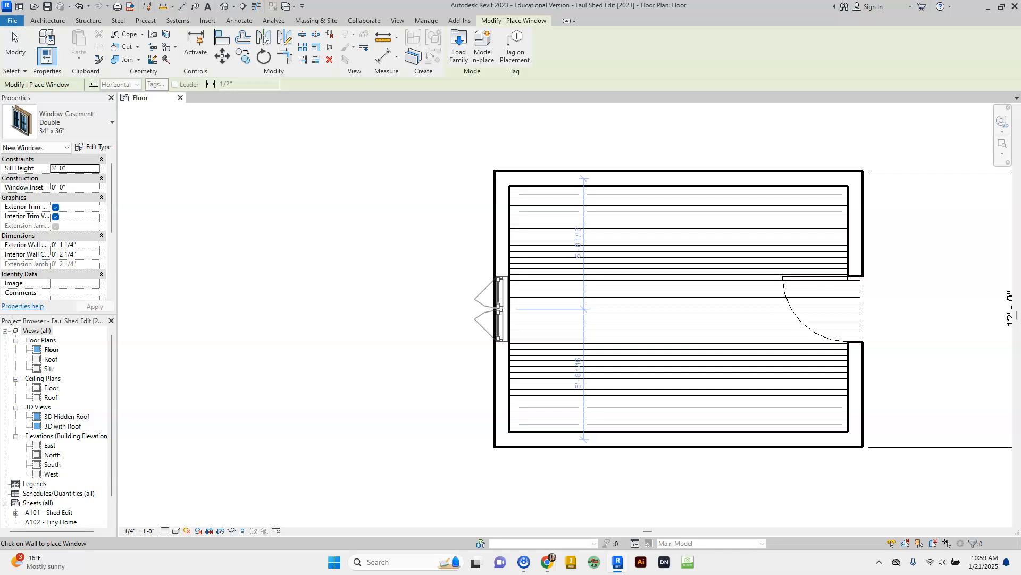
click(498, 308)
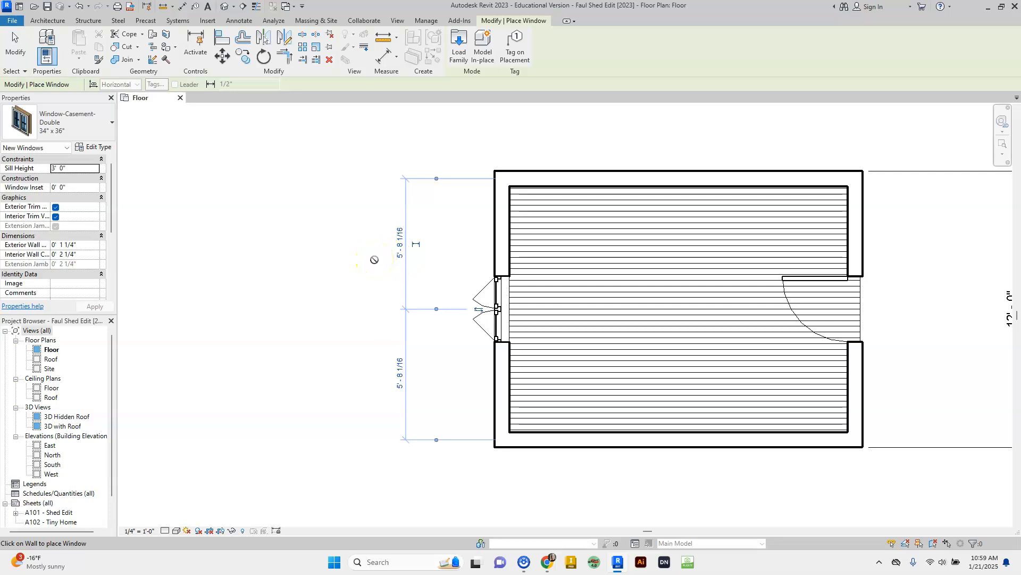
key(Escape)
key(Escape)
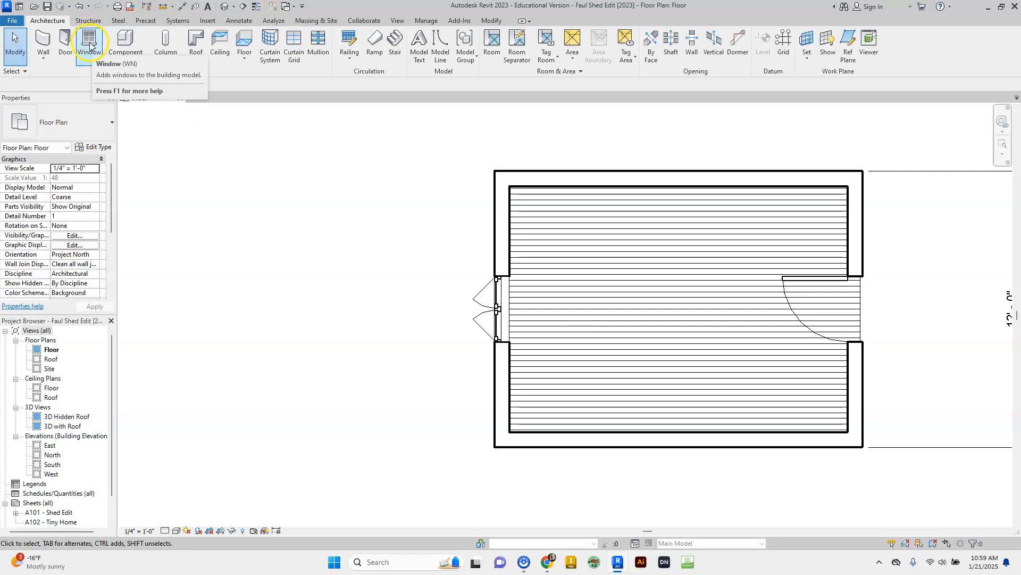
scroll(621, 291, up, 2)
scroll(622, 291, down, 4)
middle_drag(621, 294, 536, 311)
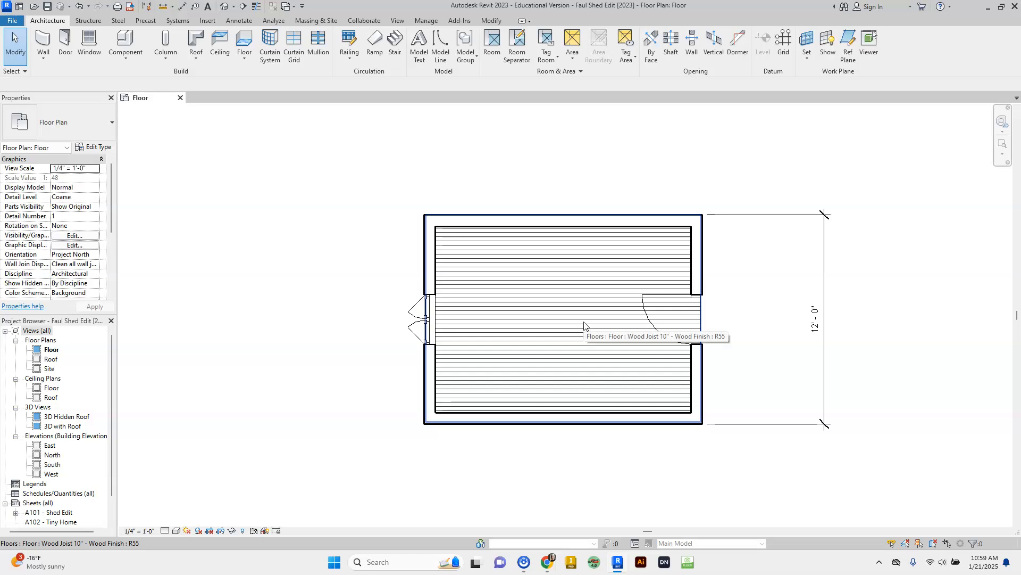
mouse_move(584, 325)
middle_down()
mouse_move(579, 310)
mouse_move(497, 355)
middle_up()
mouse_move(557, 359)
middle_down()
mouse_move(545, 345)
mouse_move(529, 365)
mouse_move(584, 333)
mouse_move(538, 371)
mouse_move(565, 311)
mouse_move(506, 314)
mouse_move(607, 344)
mouse_move(554, 326)
middle_up()
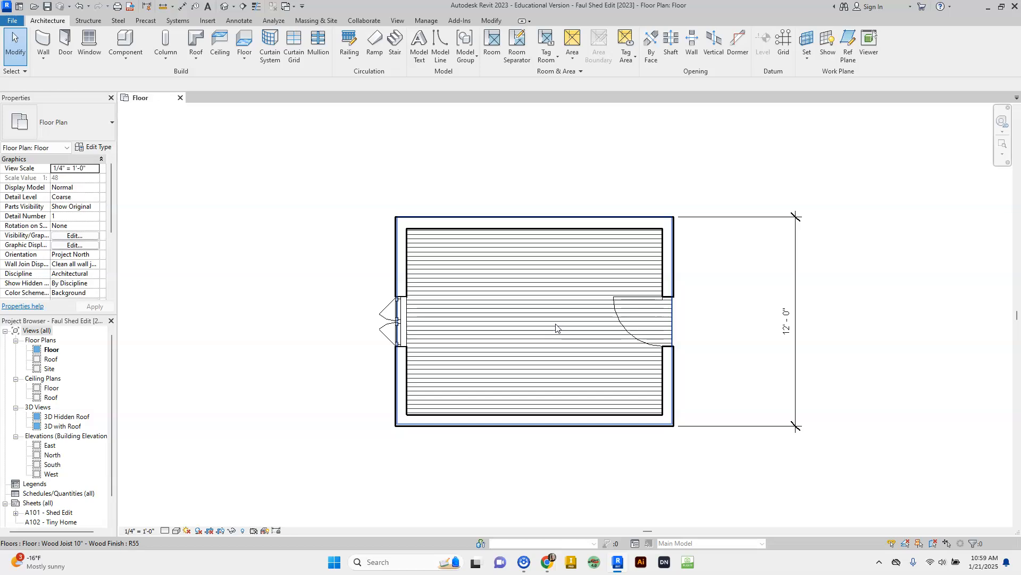
click(404, 330)
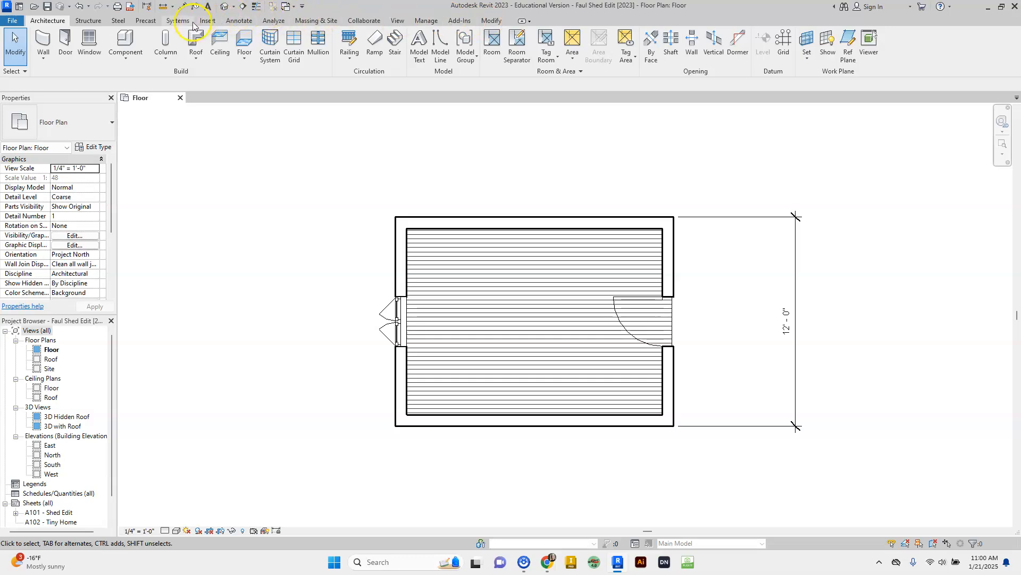
Add a linear dimension above the plan for the shed's overall horizontal length, between the outer corners of the upper wall.
click(237, 21)
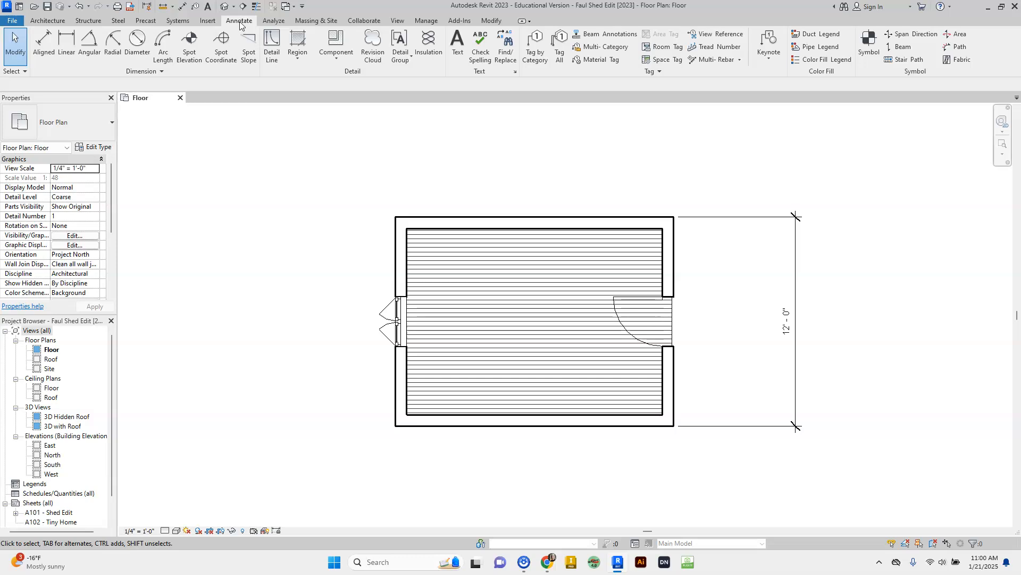
click(67, 46)
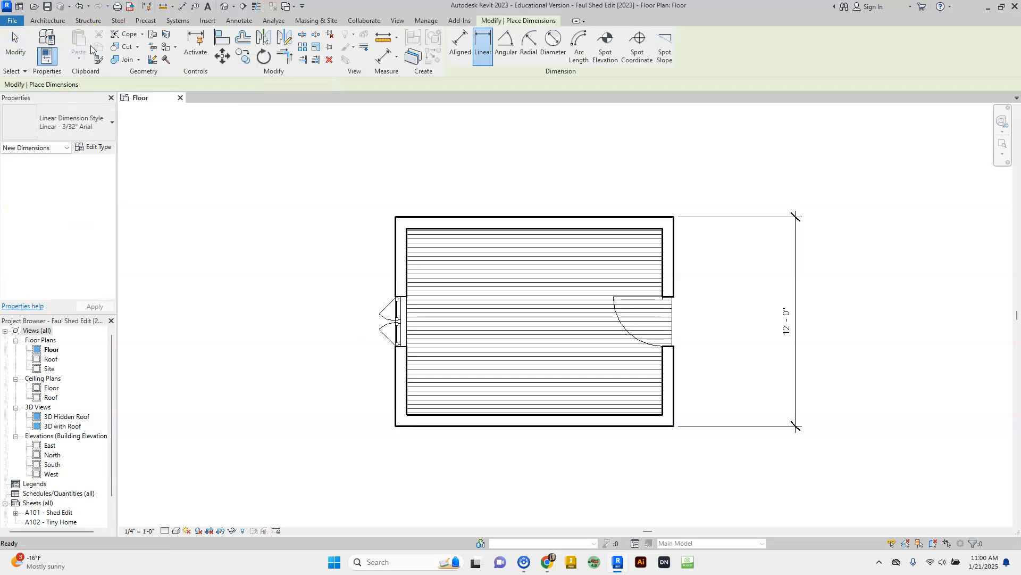
click(395, 218)
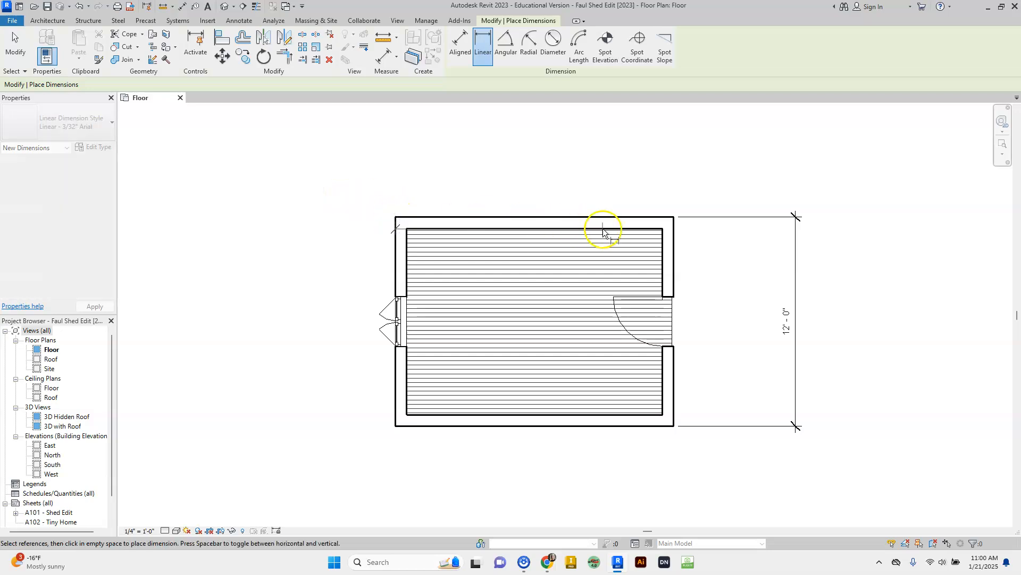
click(674, 220)
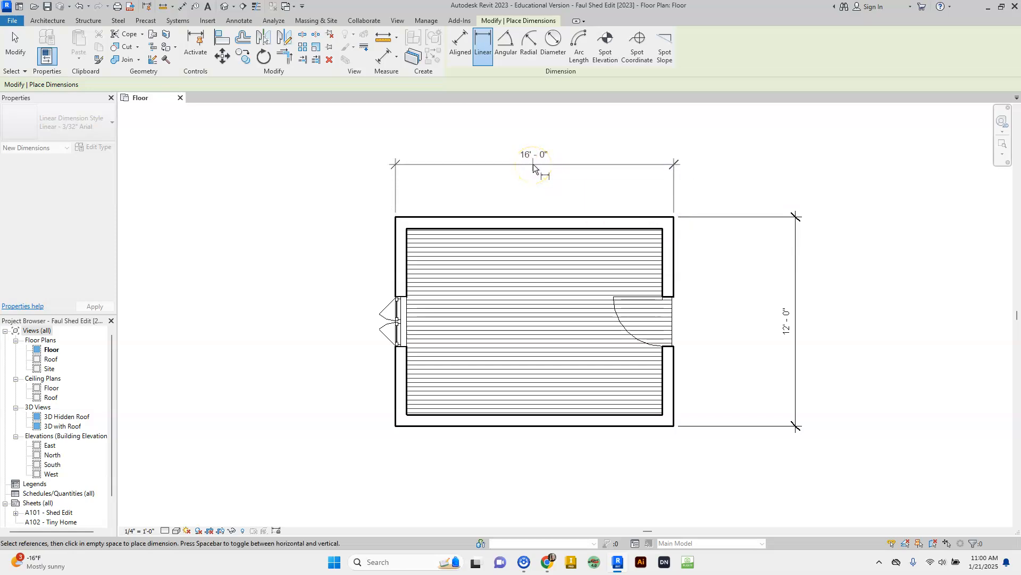
click(526, 169)
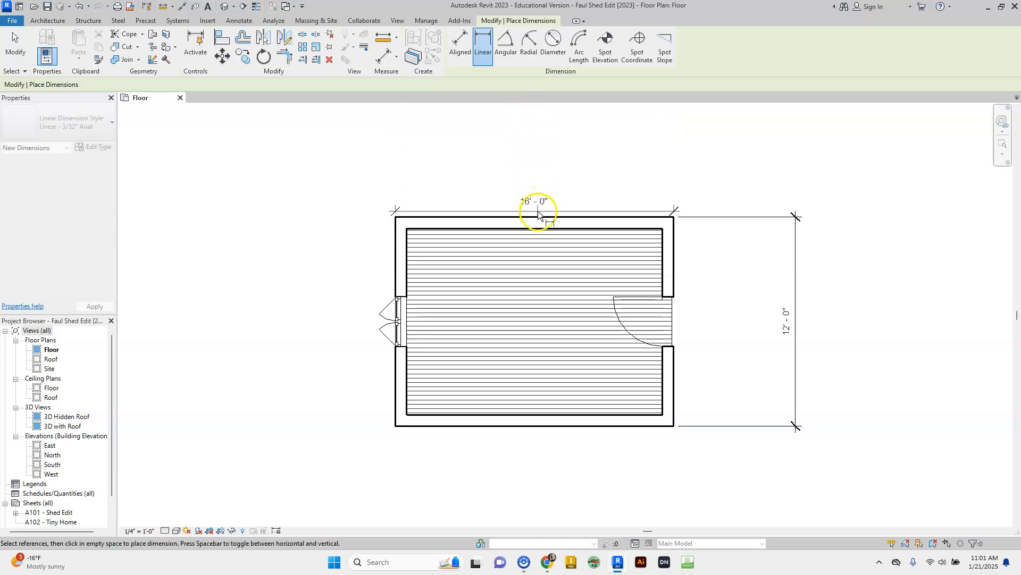
click(535, 184)
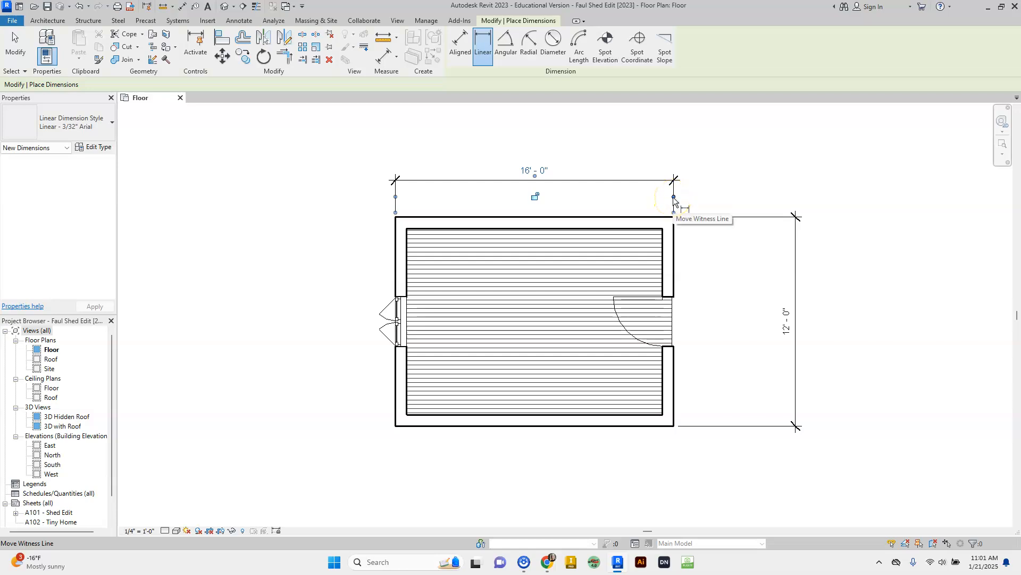
mouse_move(674, 198)
mouse_down()
mouse_move(664, 200)
mouse_move(673, 198)
mouse_up()
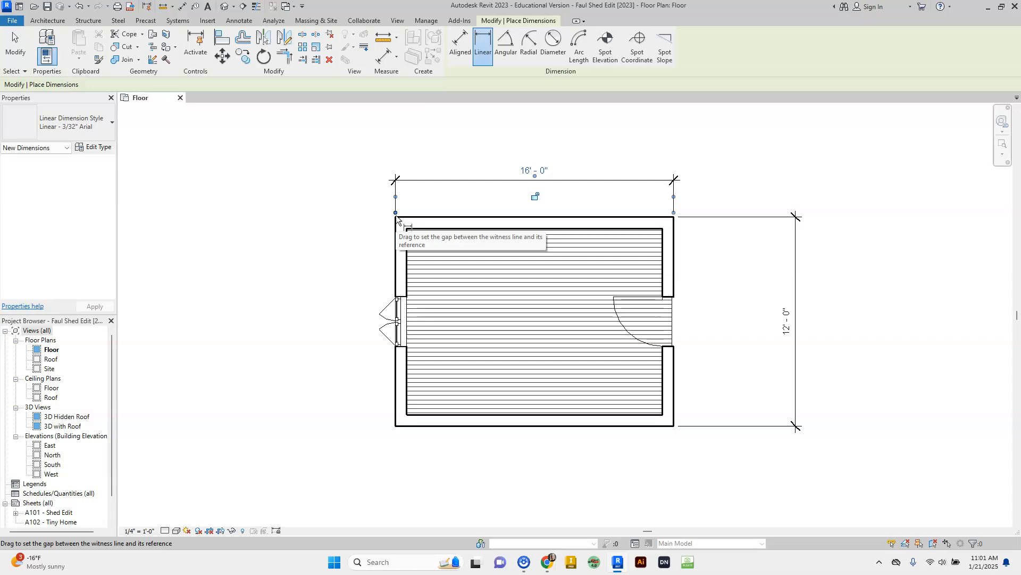
Add an aligned dimension string outside the window wall, from the lower wall's centerline through the window's center to the upper wall's centerline.
click(400, 324)
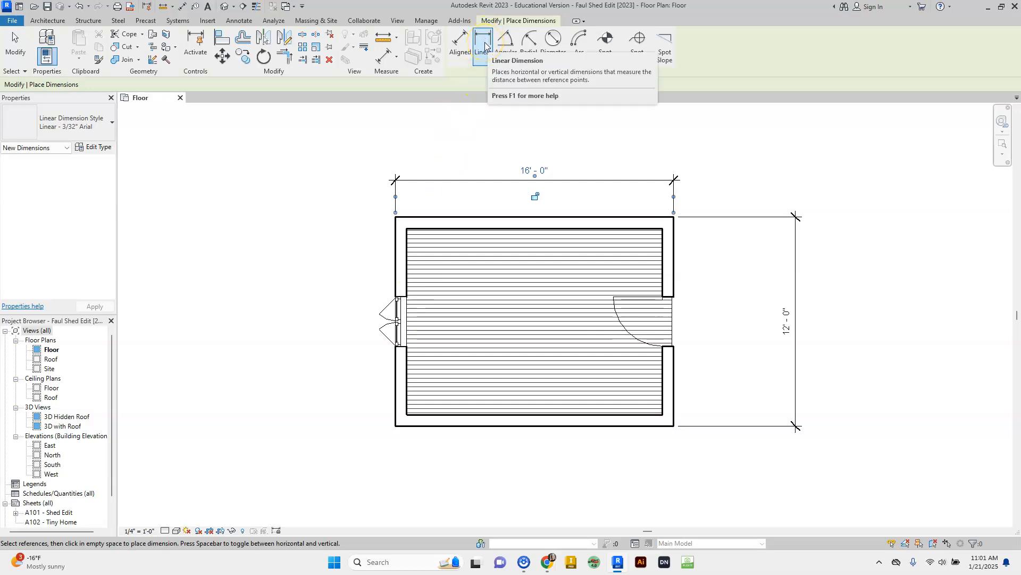
click(467, 45)
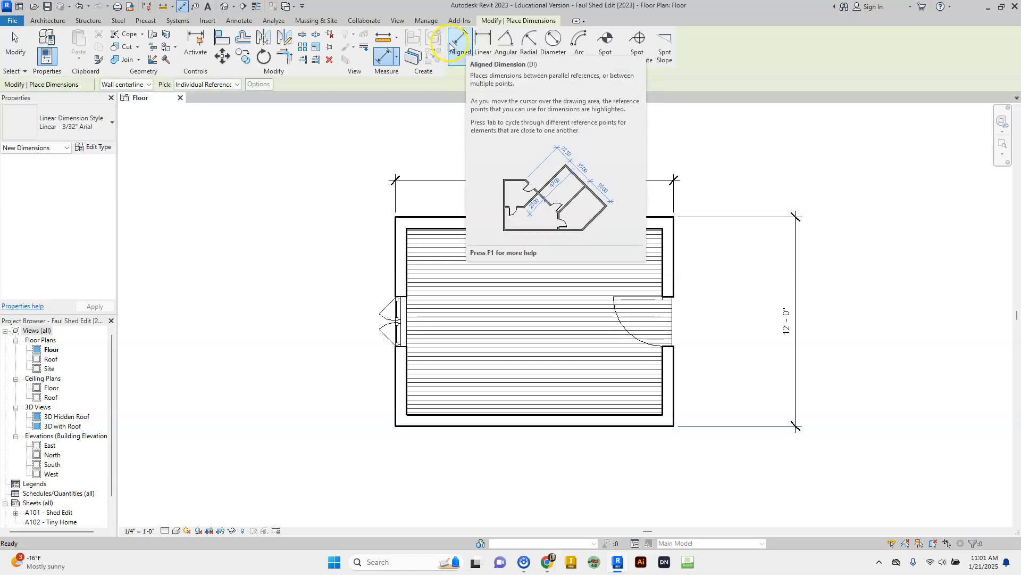
click(458, 52)
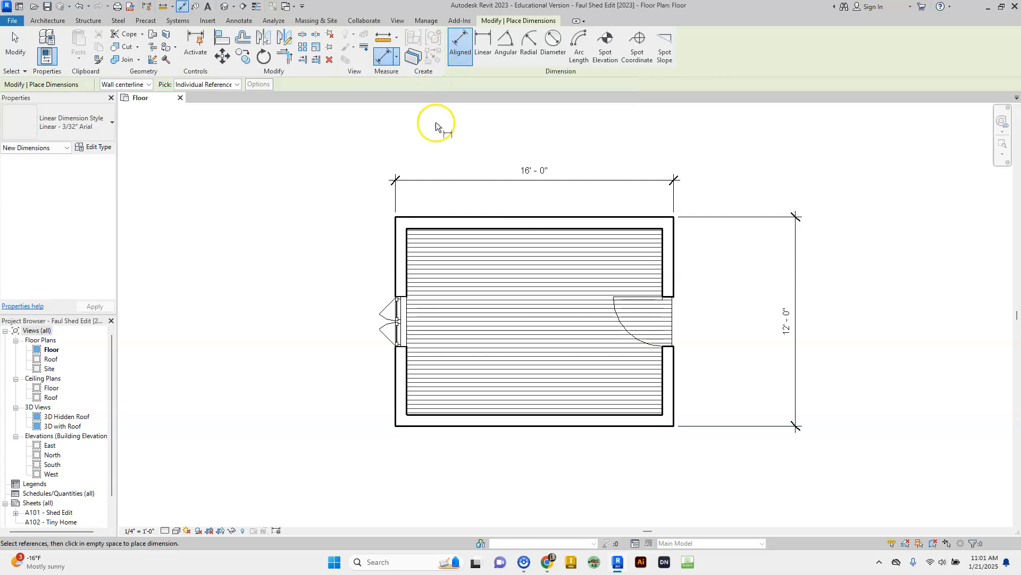
click(407, 421)
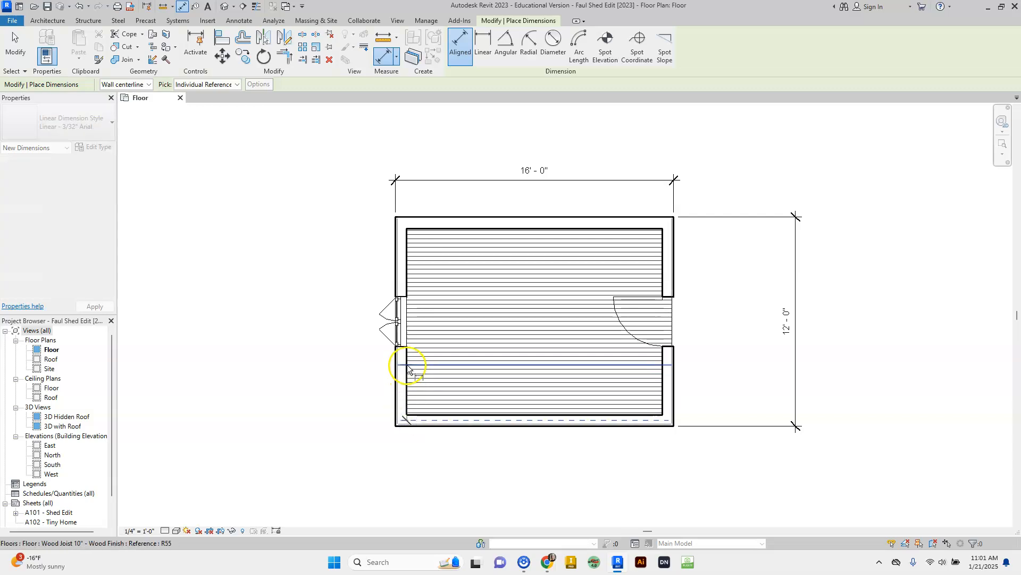
click(402, 324)
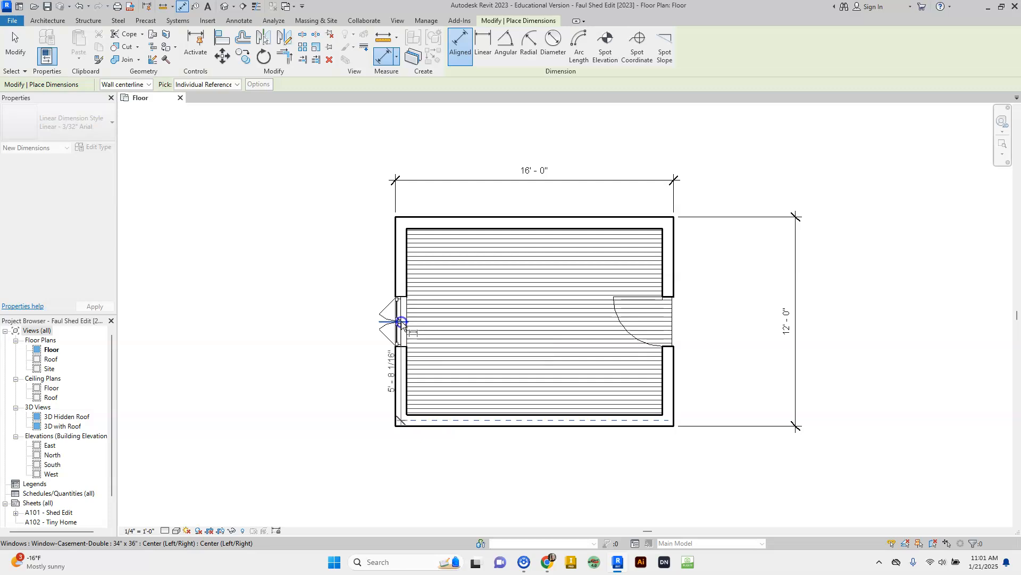
click(402, 225)
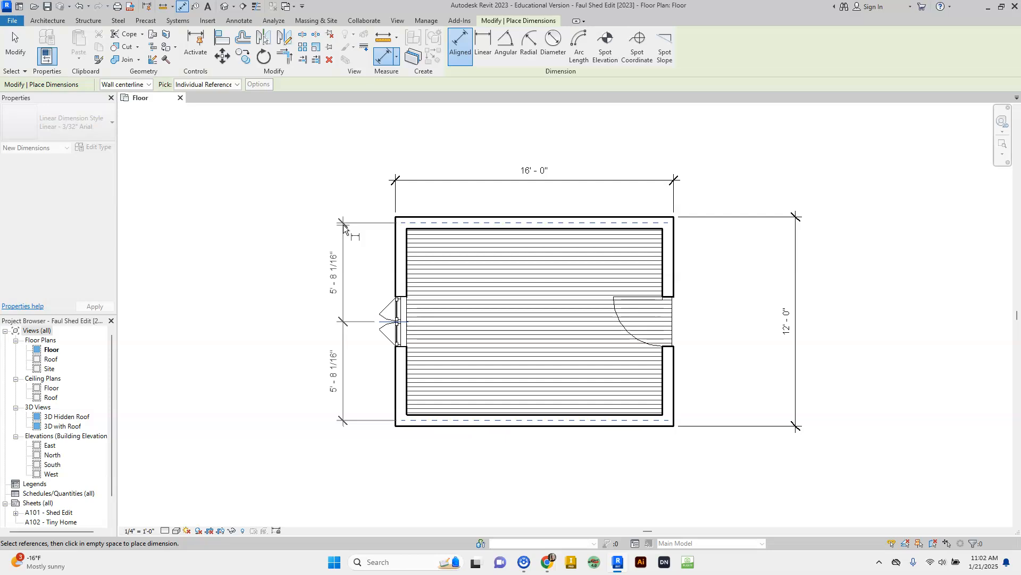
click(333, 324)
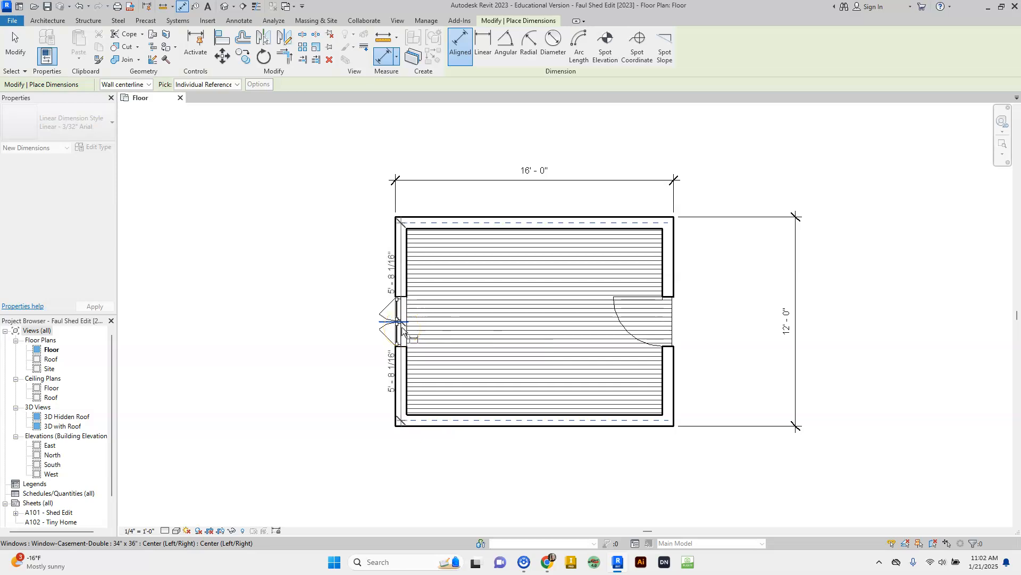
click(298, 334)
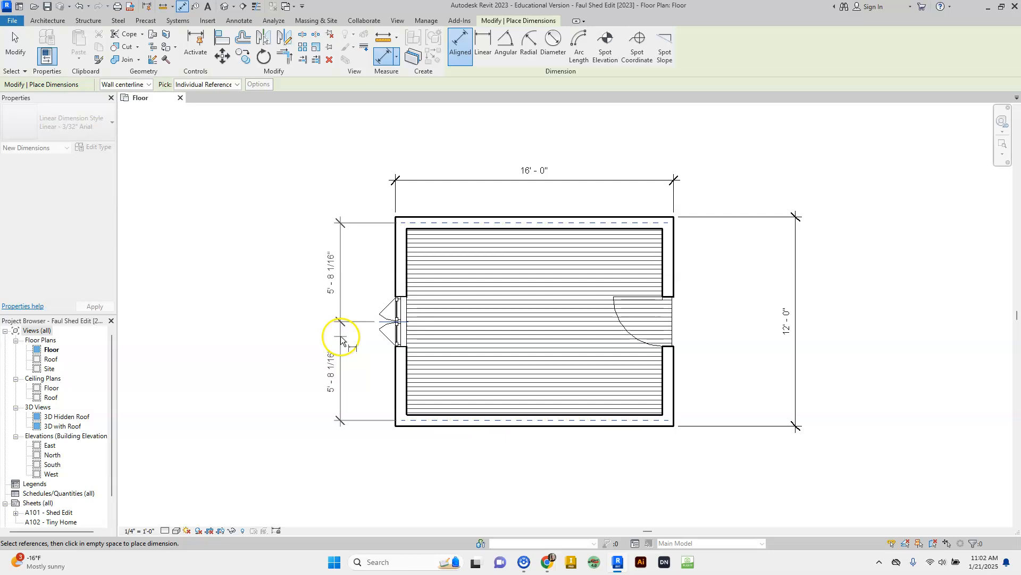
click(343, 324)
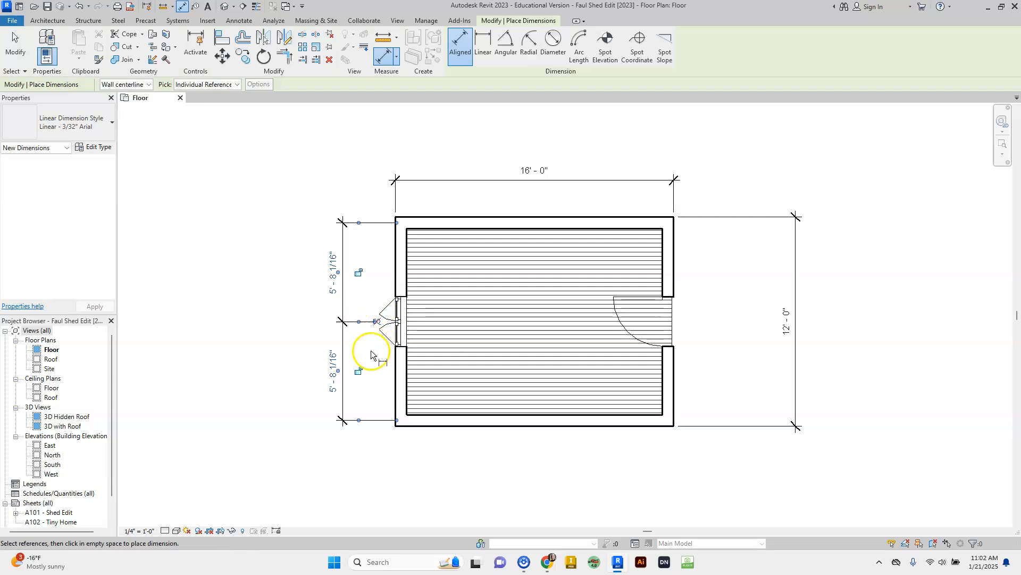
Move both end witness lines of the window dimension string from the wall centerlines to the exterior faces of the lower and upper walls.
drag(359, 423, 358, 422)
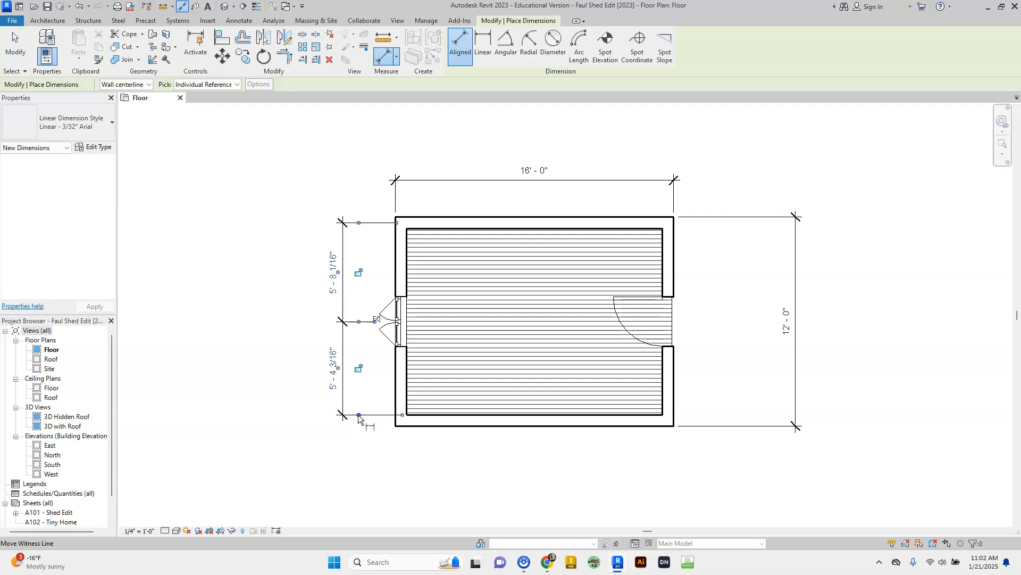
click(358, 416)
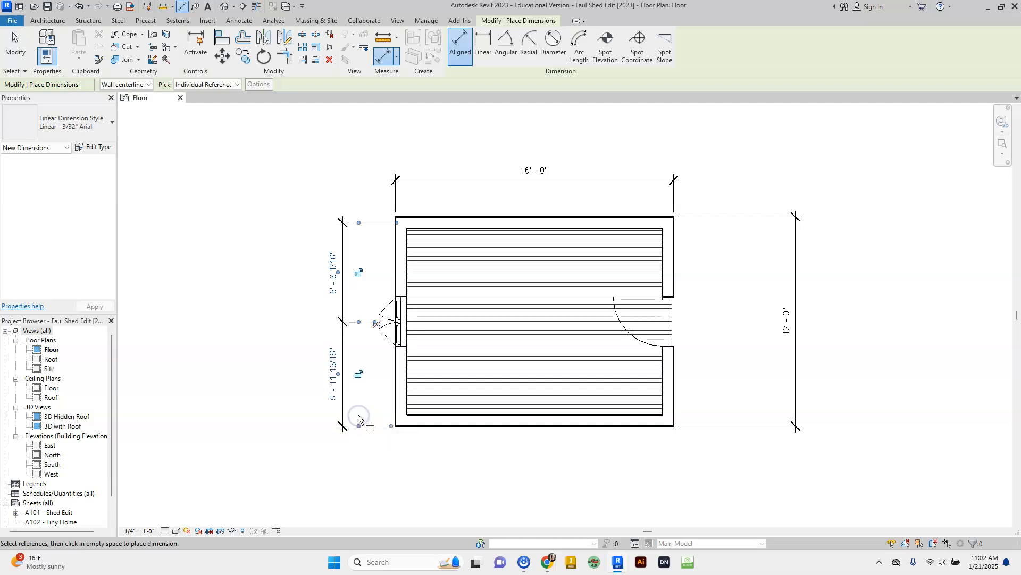
click(356, 225)
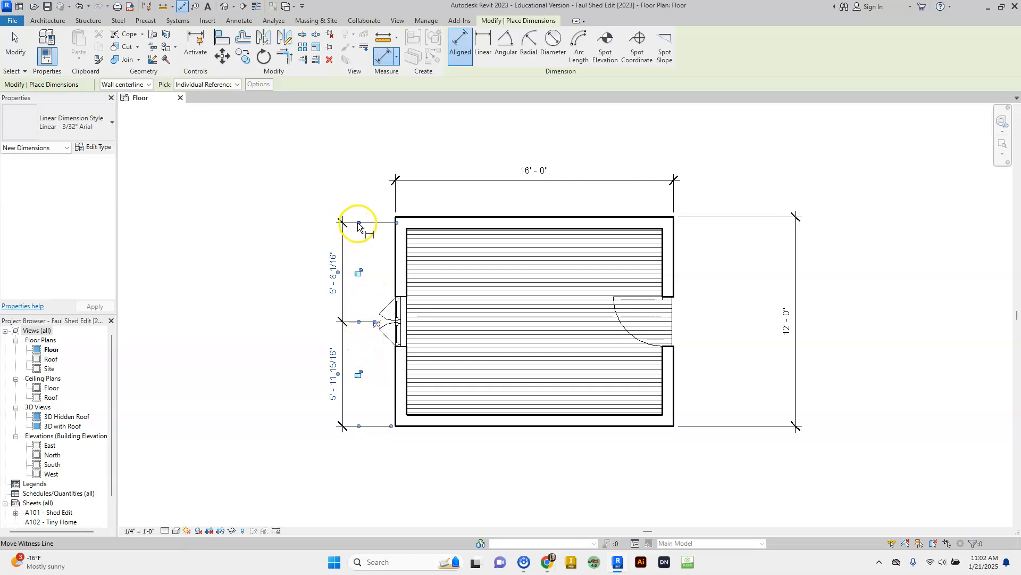
click(359, 226)
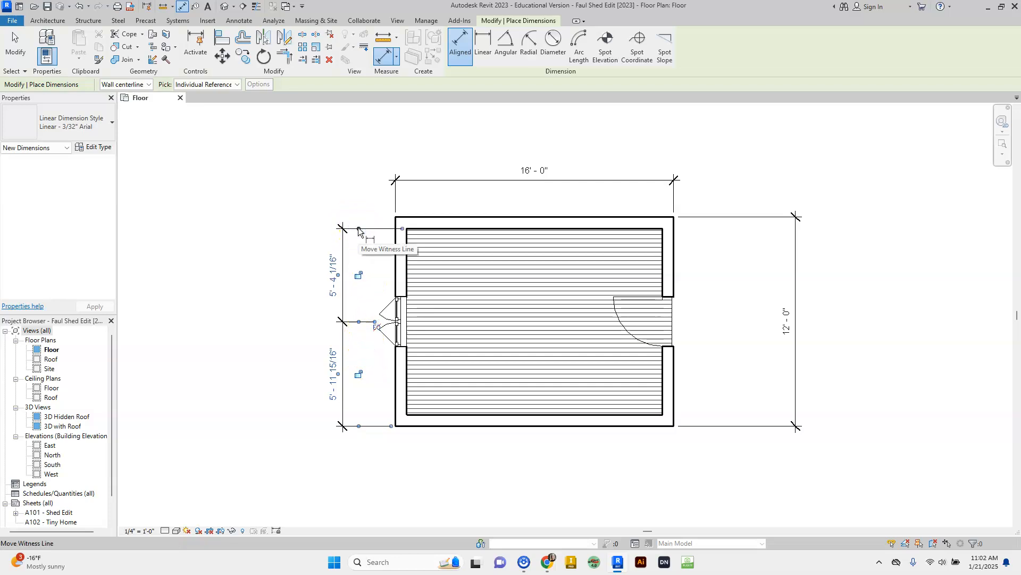
click(359, 230)
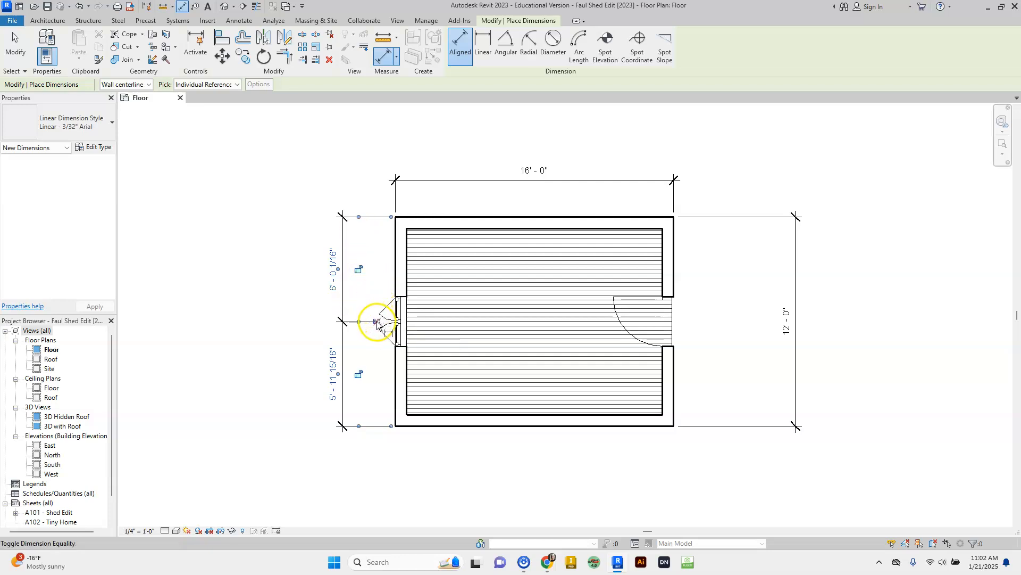
Center the window by making its two dimension segments equal, and toggle equality back off to display numeric dimensions.
scroll(376, 323, up, 6)
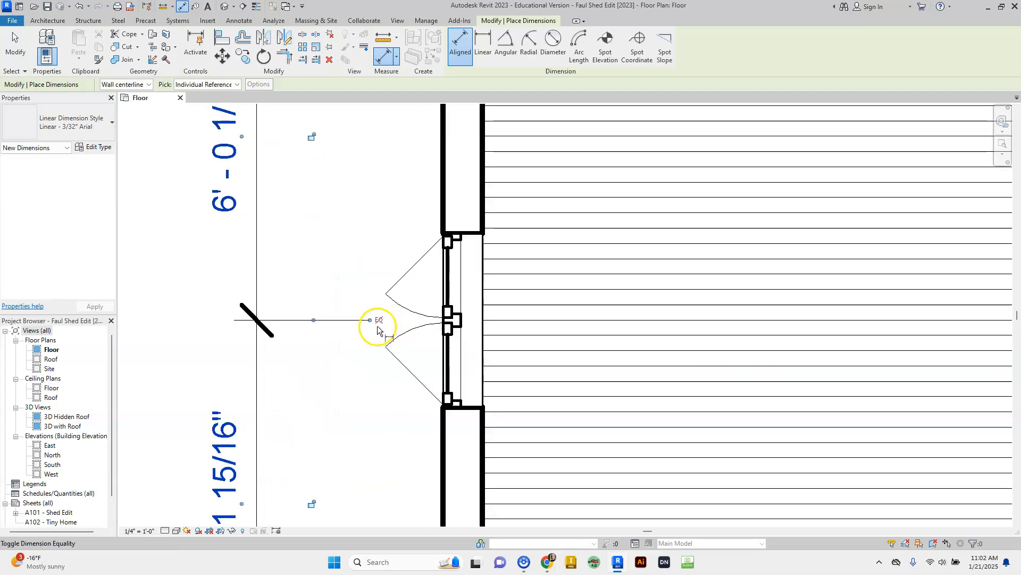
scroll(377, 319, down, 5)
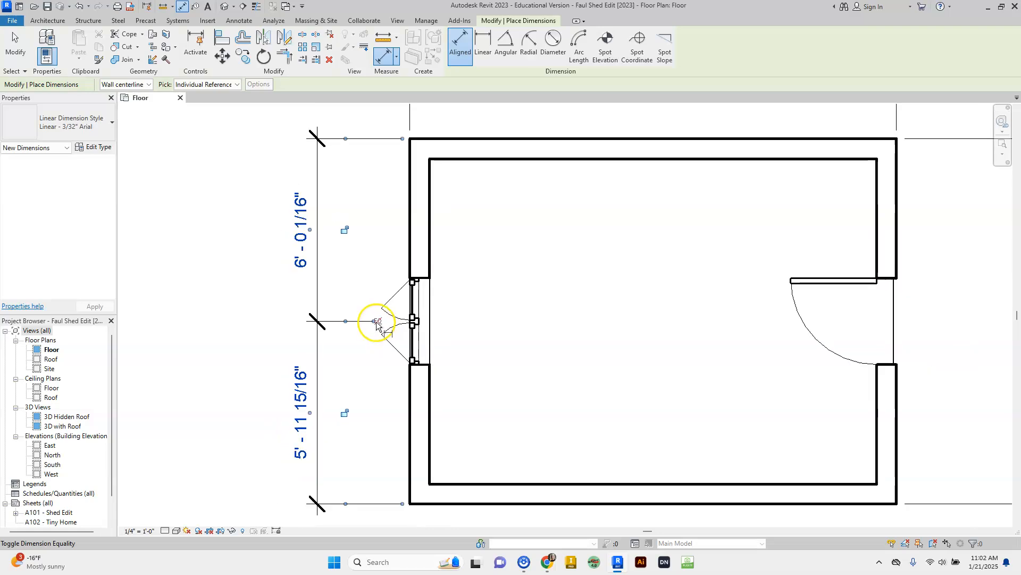
click(378, 322)
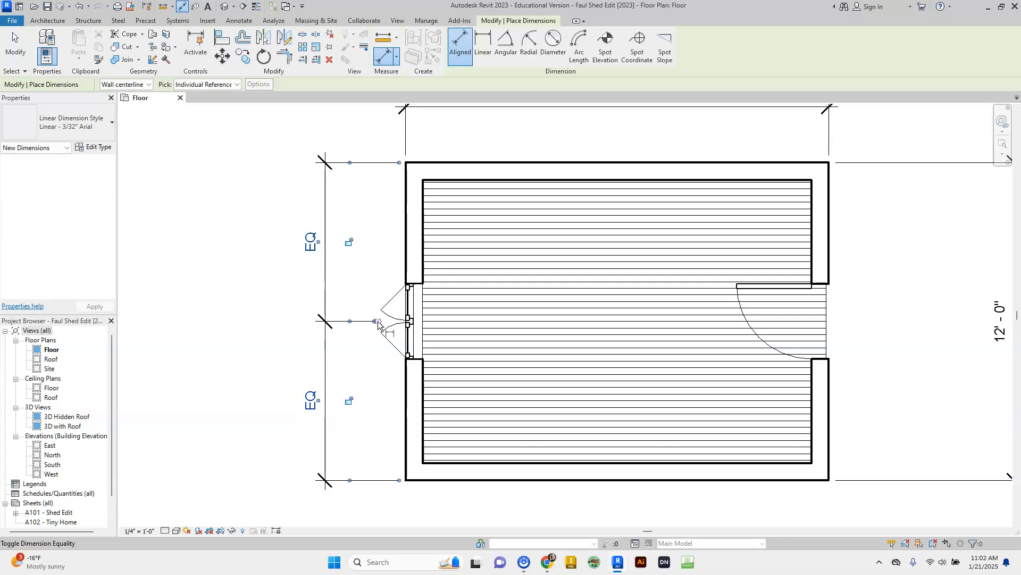
click(377, 322)
click(412, 323)
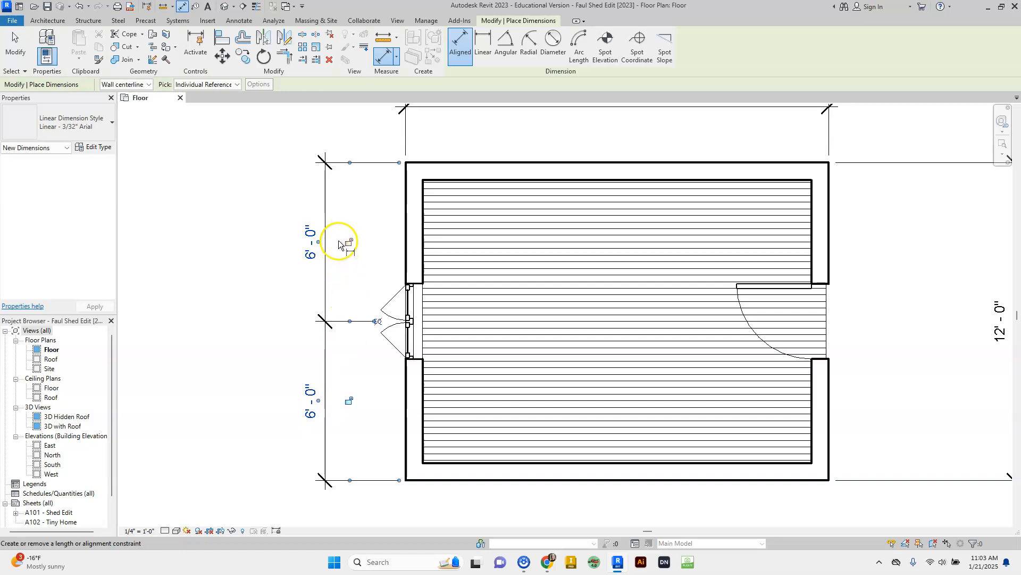
scroll(409, 335, down, 1)
scroll(408, 335, down, 1)
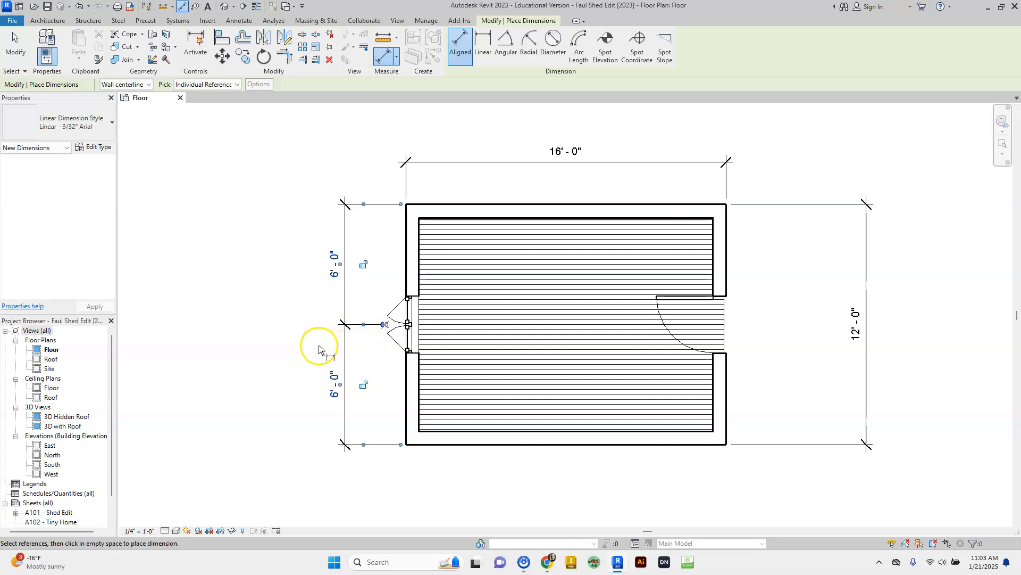
scroll(467, 361, down, 2)
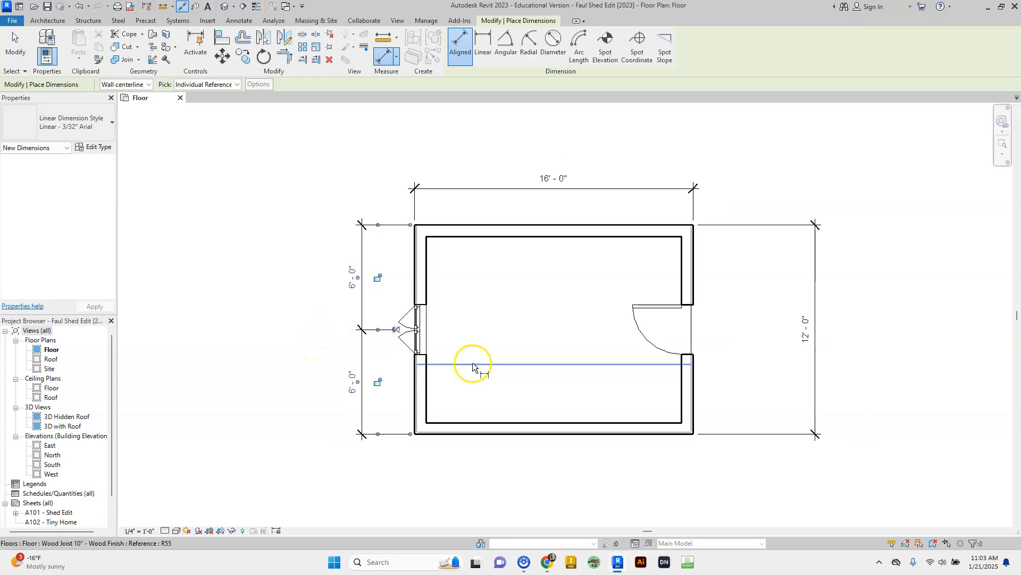
scroll(467, 362, up, 1)
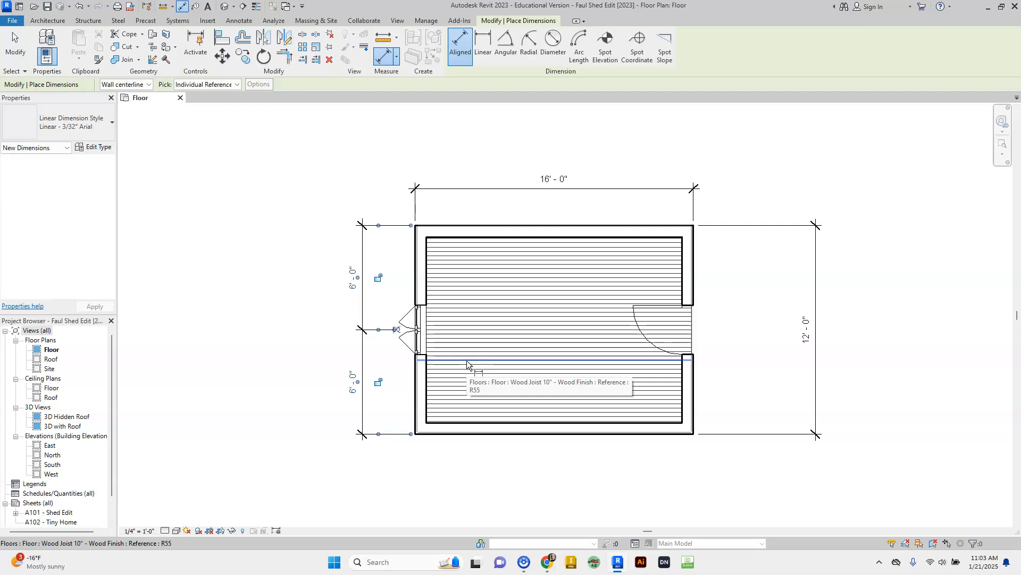
key(Escape)
key(Escape)
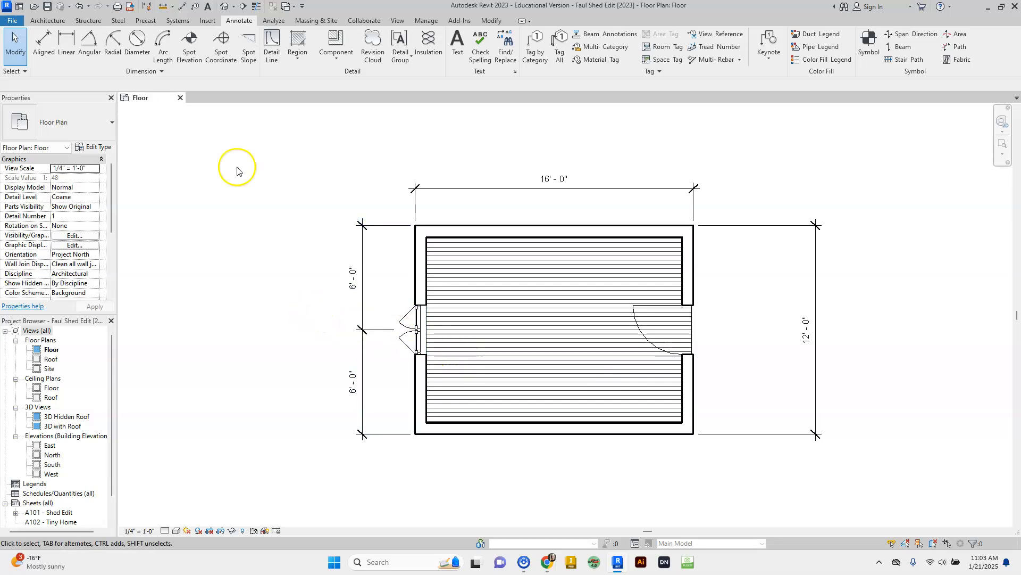
click(50, 22)
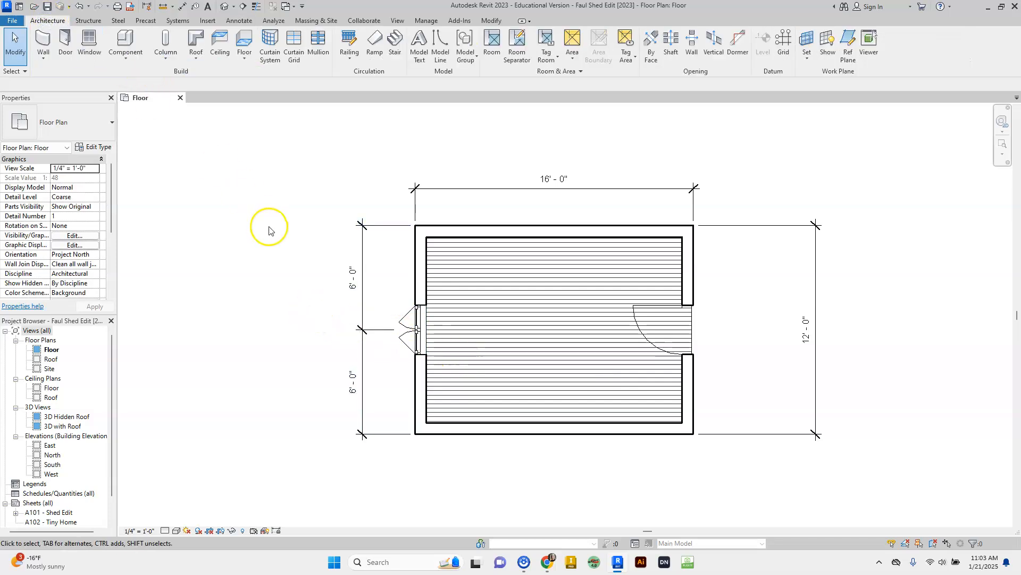